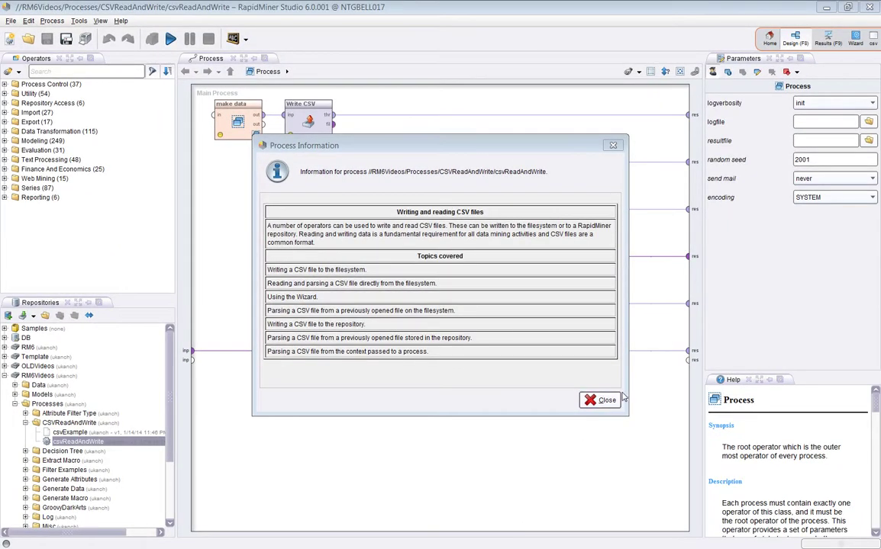
# - Close the process description, run the csvReadAndWrite process, and briefly show its execution order
pyautogui.click(741, 512)
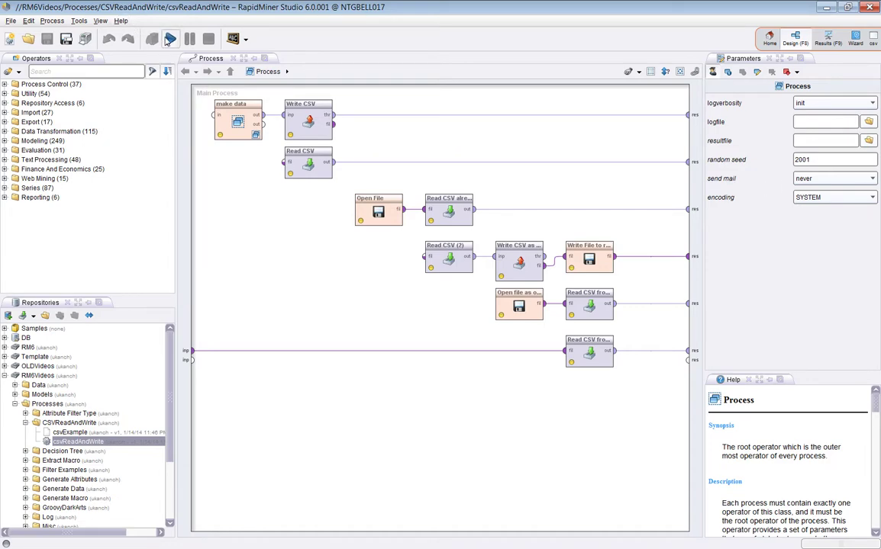
pyautogui.click(170, 39)
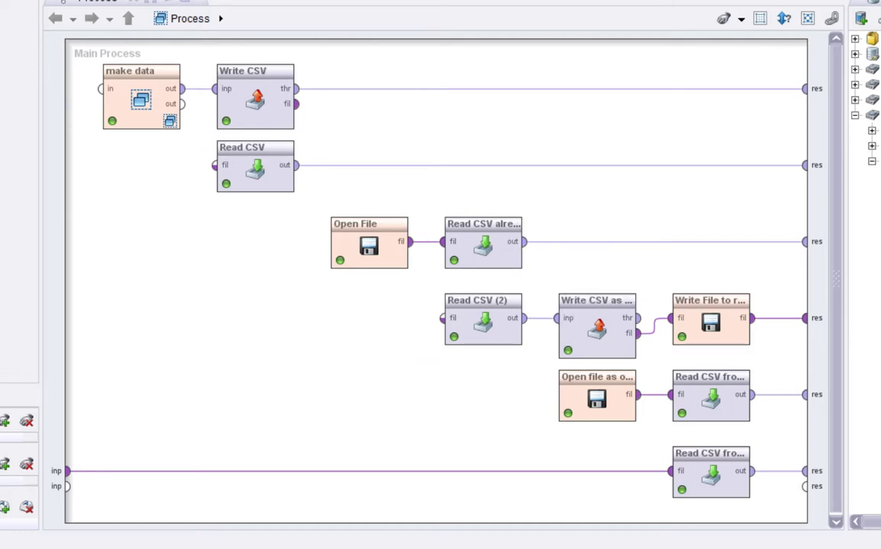
pyautogui.click(784, 18)
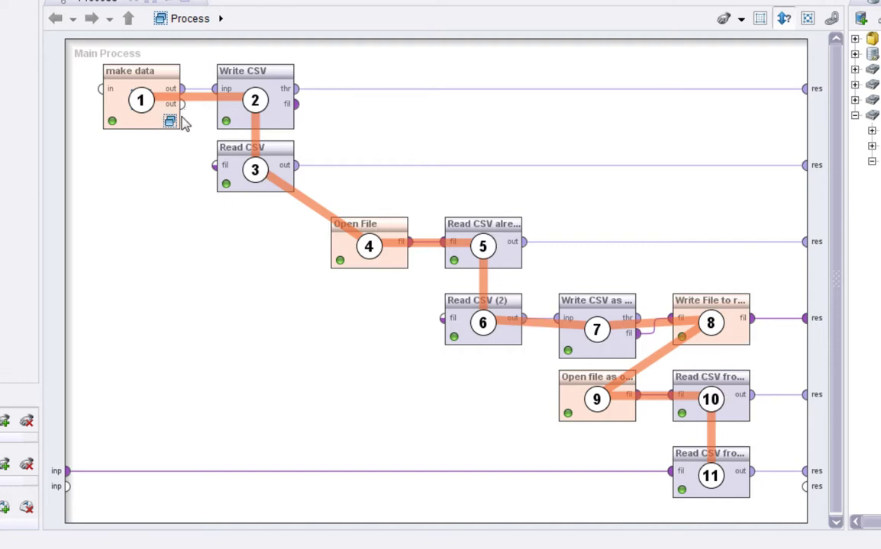
pyautogui.click(784, 19)
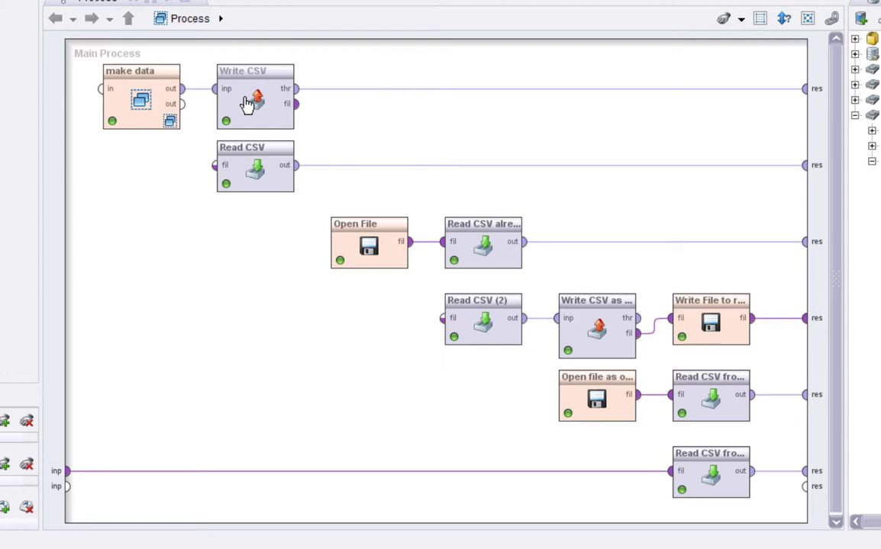
pyautogui.click(145, 105)
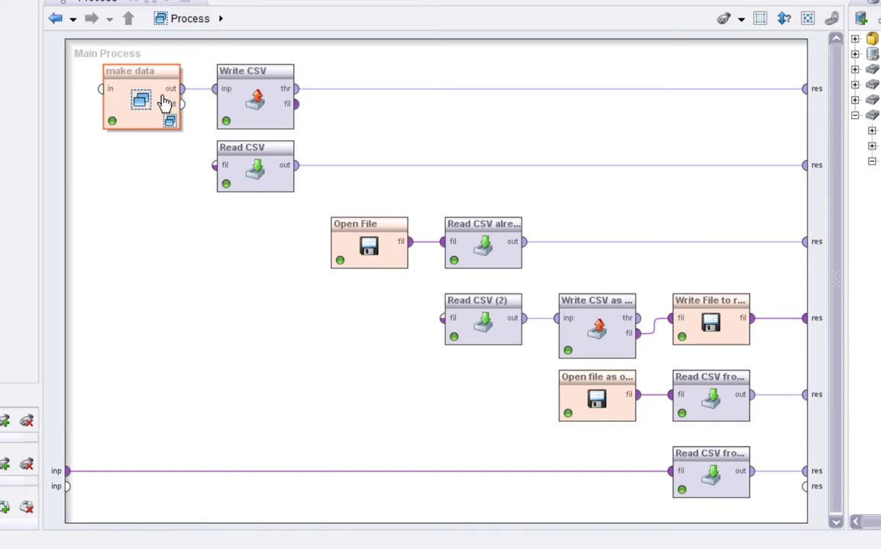
# - Select the Write CSV operator, whose csv file parameter is c:\temp\file.csv
pyautogui.click(273, 106)
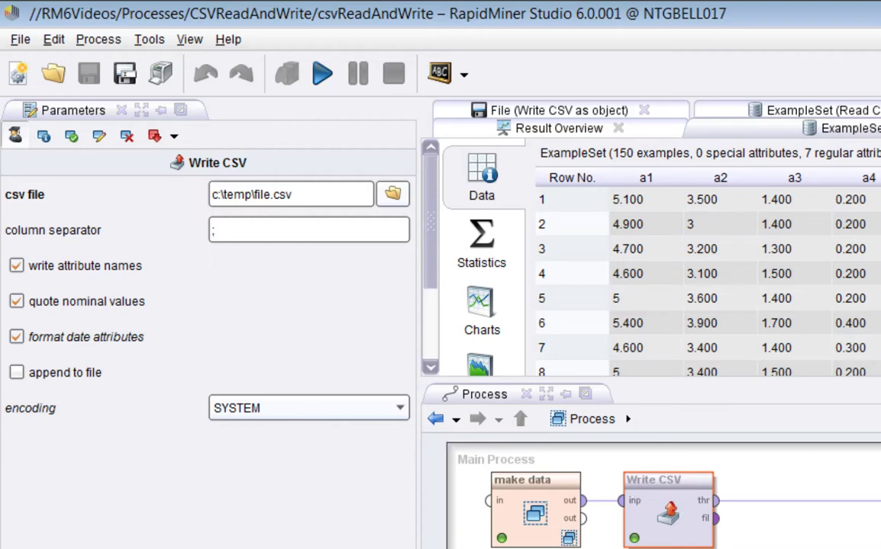
pyautogui.click(667, 535)
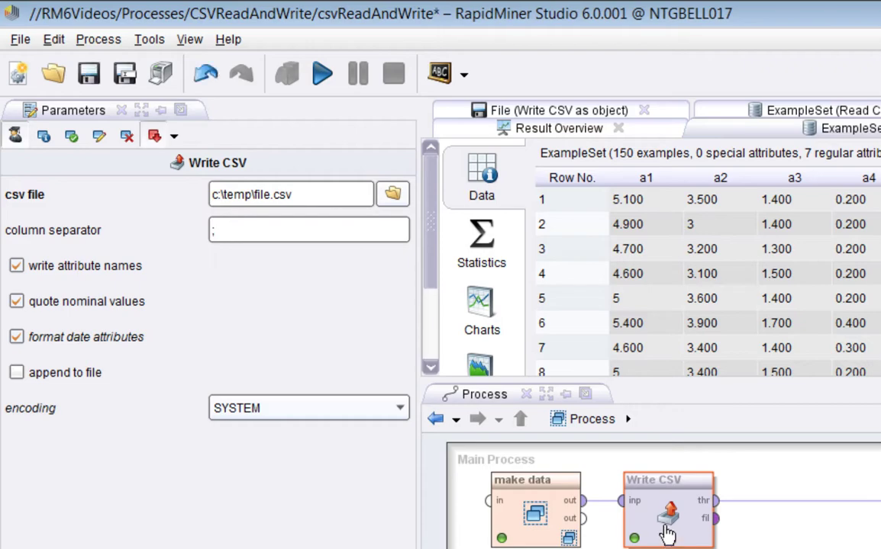
# - Rerun the process and widen the date column of the Generate Attributes result to show full timestamps
pyautogui.click(321, 80)
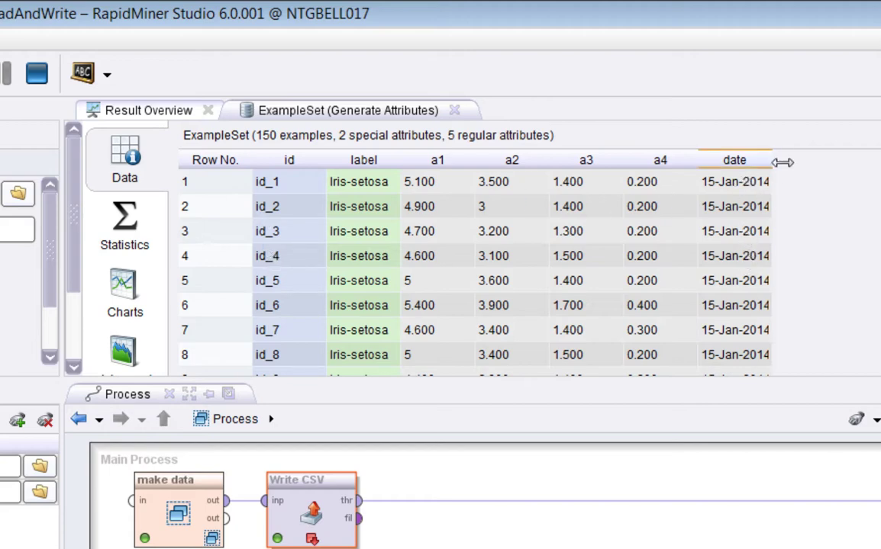
pyautogui.doubleClick(780, 161)
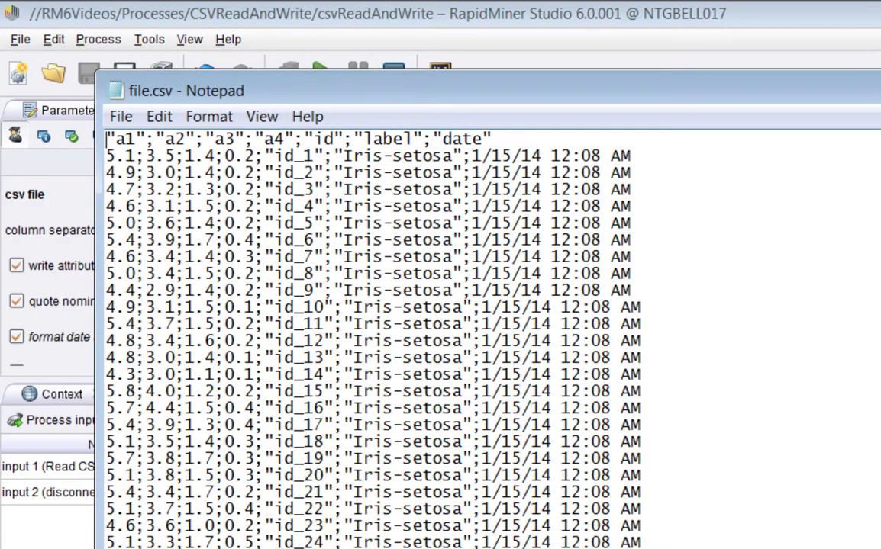
# - Shrink and move Notepad beside RapidMiner, then compare file.csv's rows with the ExampleSet table
pyautogui.press('super+Down')
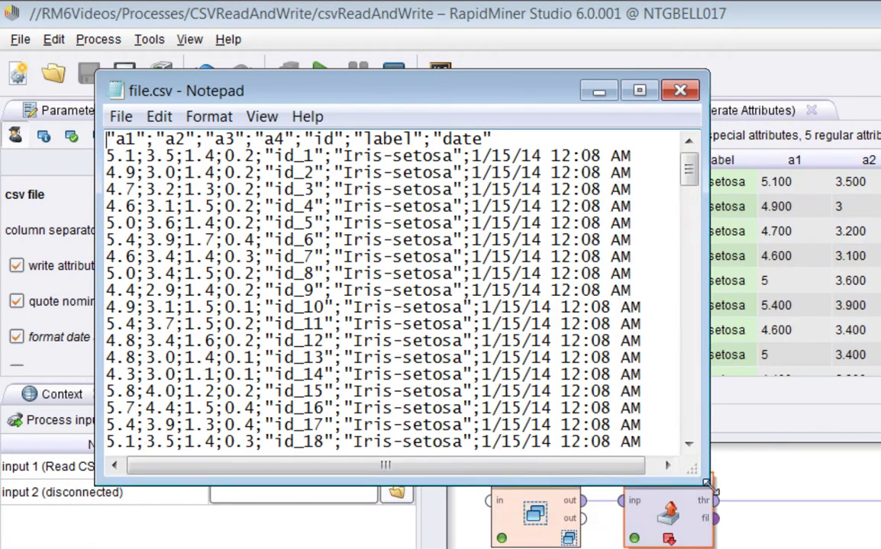
pyautogui.moveTo(398, 75); pyautogui.dragTo(880, 412)
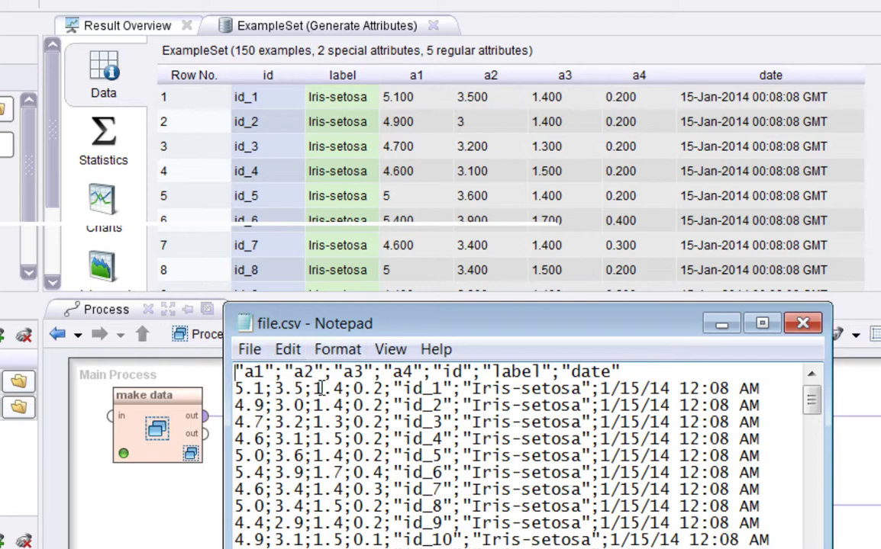
pyautogui.click(294, 375)
pyautogui.click(416, 97)
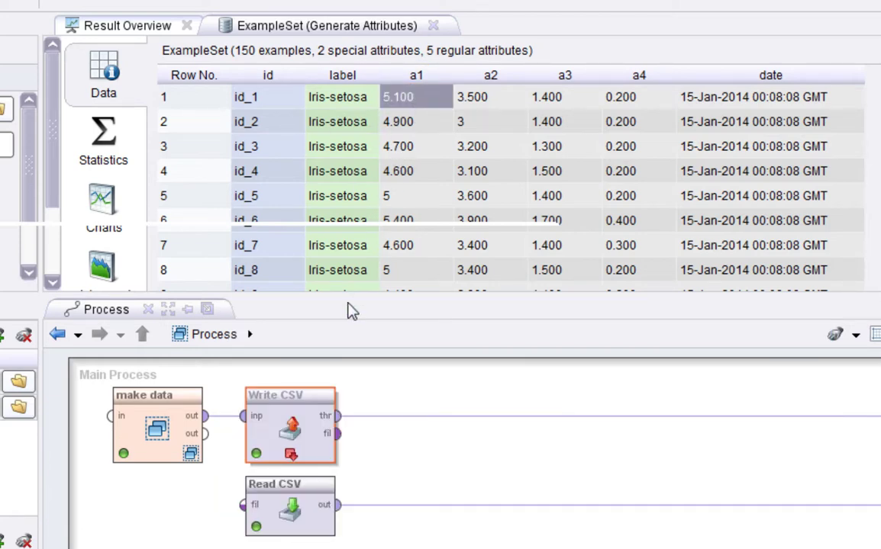
pyautogui.hotkey('alt', 'Tab')
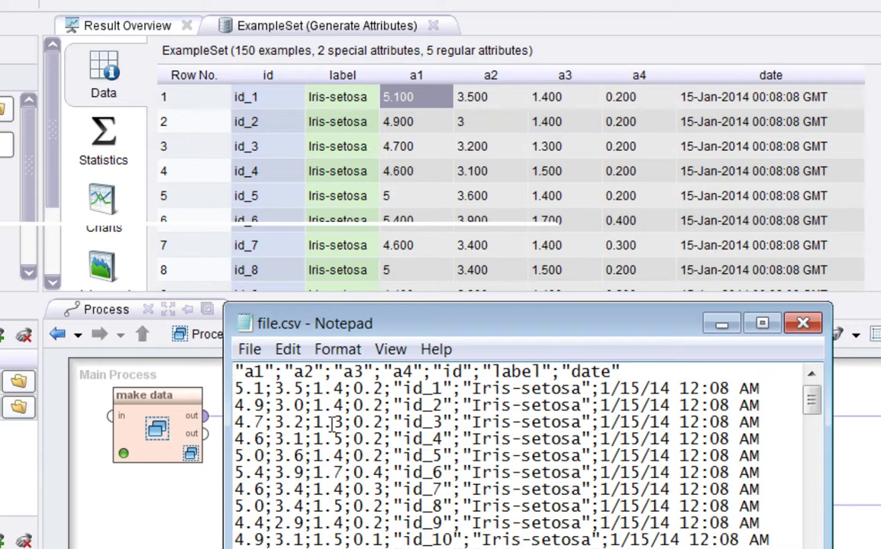
# - Minimise Notepad and select the Read CSV operator to show its c:\temp\file.csv settings
pyautogui.click(721, 325)
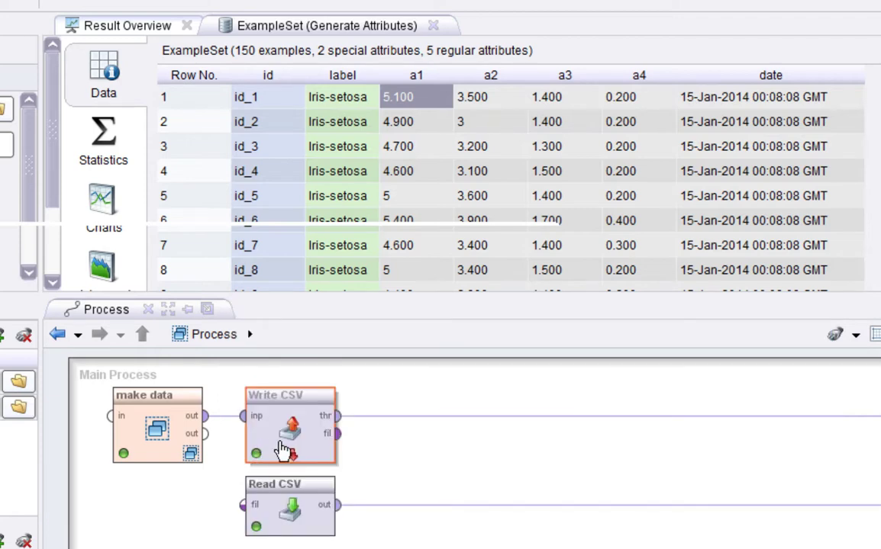
pyautogui.click(294, 517)
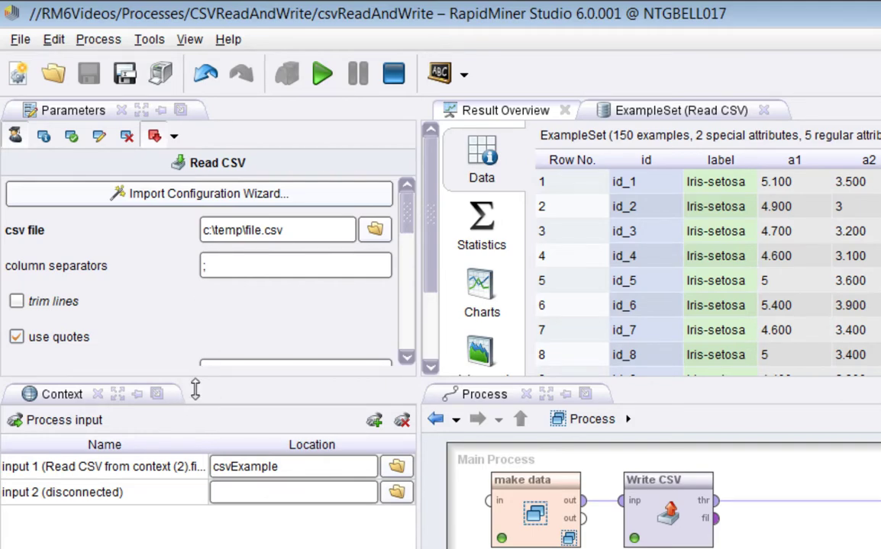
# - Enlarge the Read CSV parameters area and toggle use quotes and skip comments to reveal their fields
pyautogui.click(195, 388)
pyautogui.moveTo(195, 388); pyautogui.dragTo(195, 546)
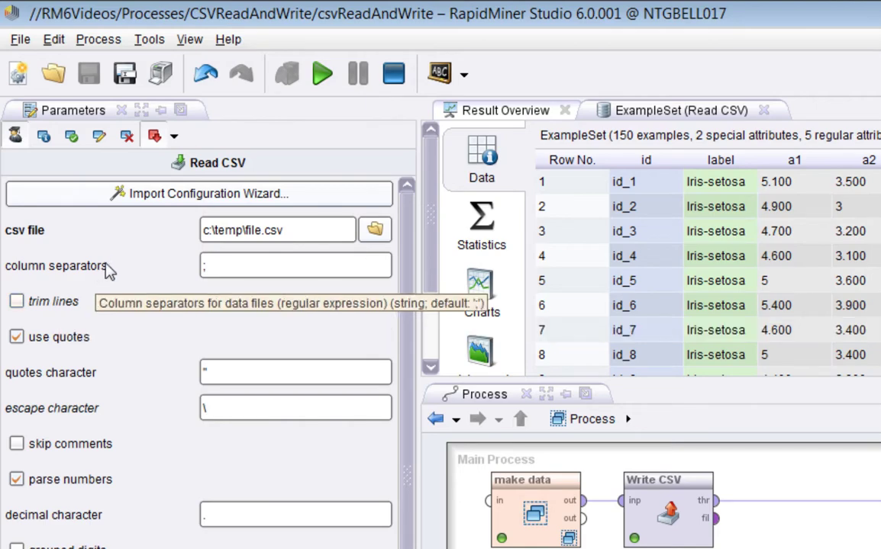
pyautogui.click(72, 345)
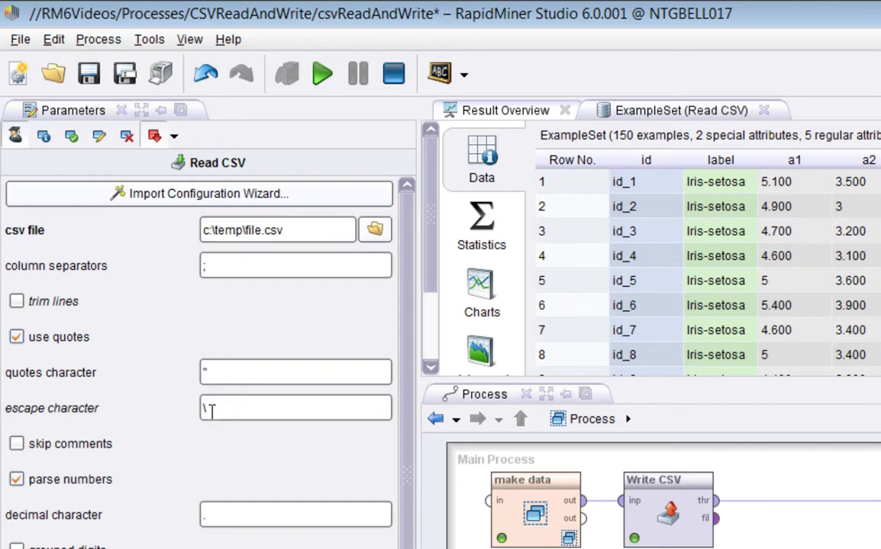
pyautogui.click(19, 445)
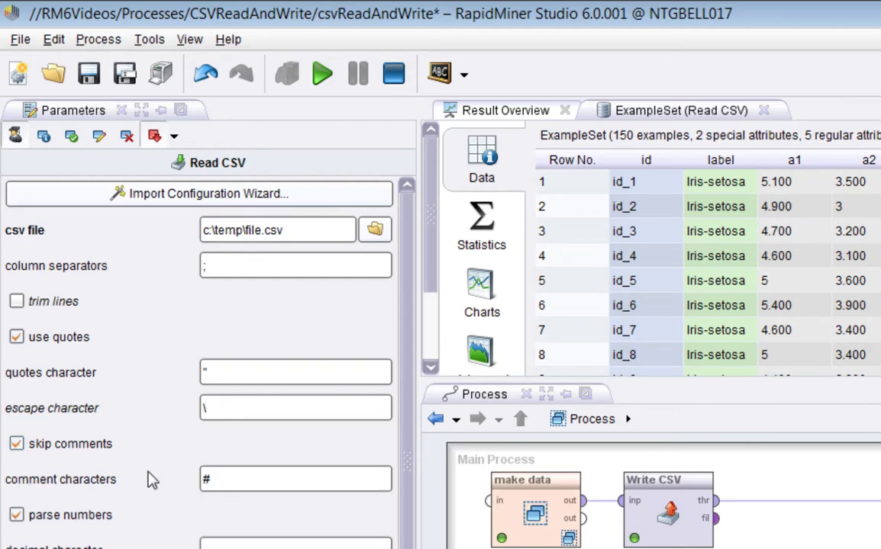
pyautogui.click(225, 487)
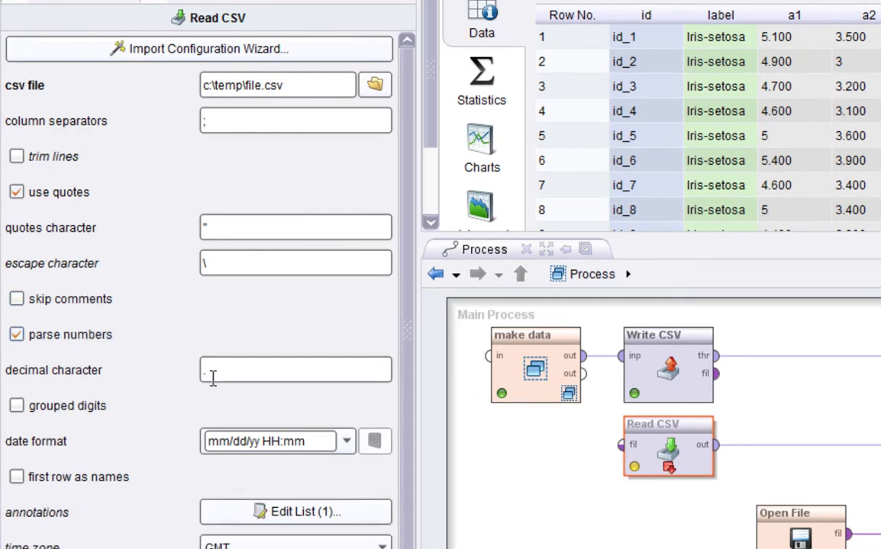
pyautogui.click(241, 377)
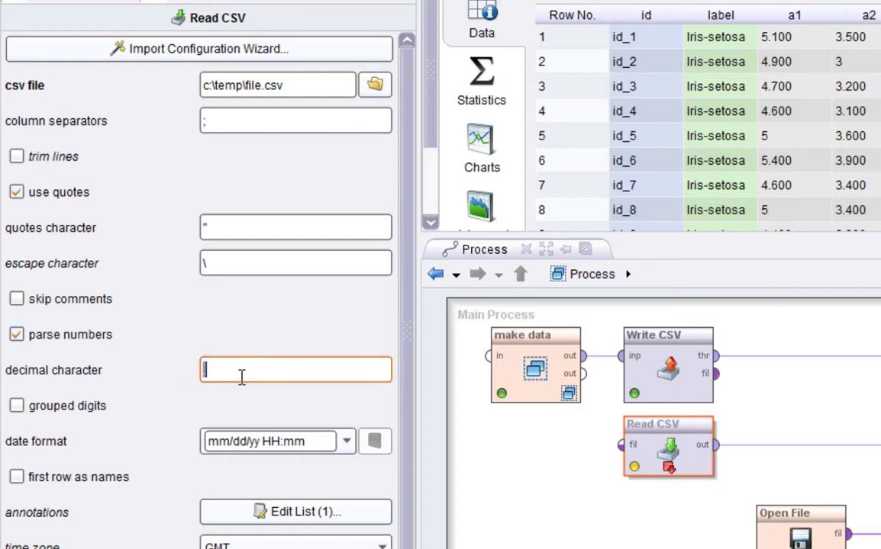
pyautogui.click(98, 410)
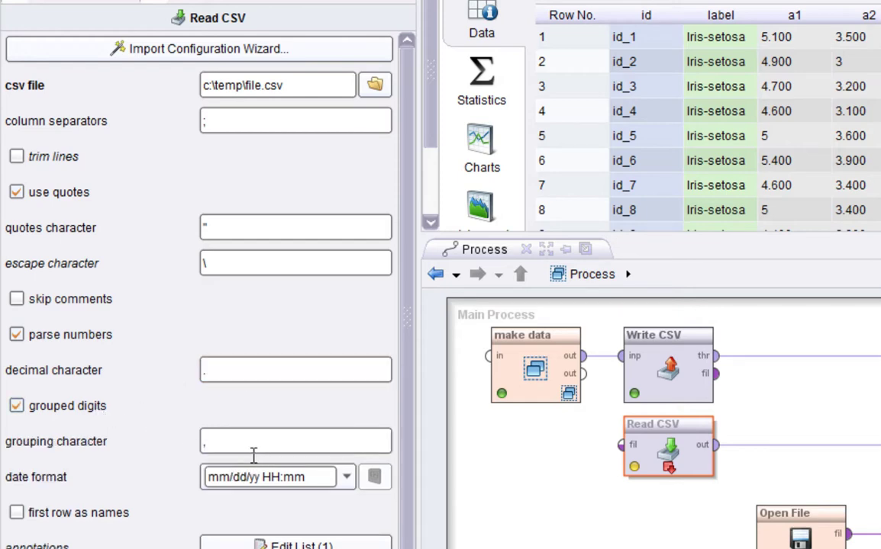
pyautogui.click(90, 406)
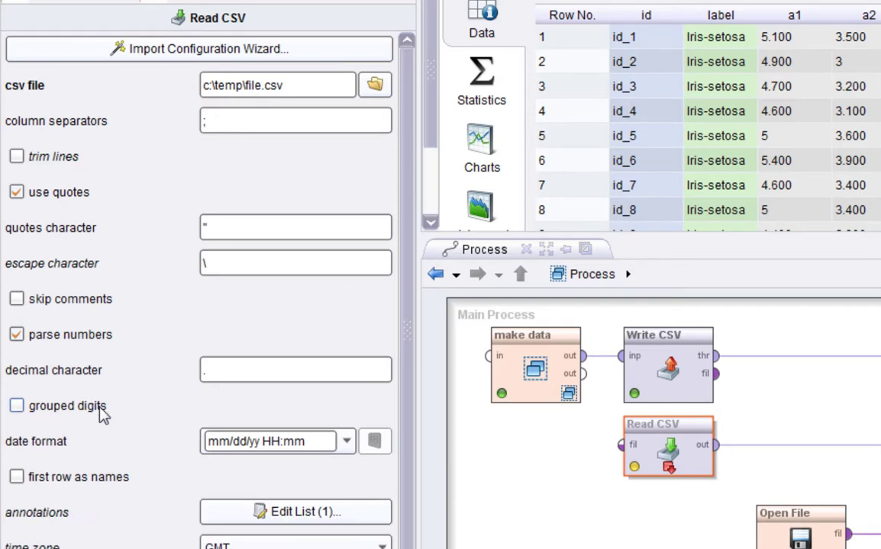
pyautogui.moveTo(322, 450); pyautogui.dragTo(204, 445)
pyautogui.click(314, 447)
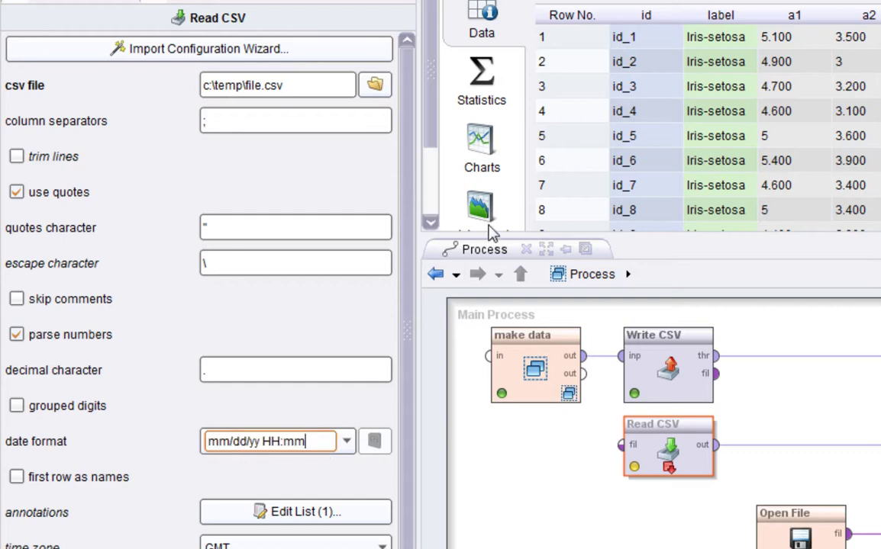
pyautogui.click(109, 481)
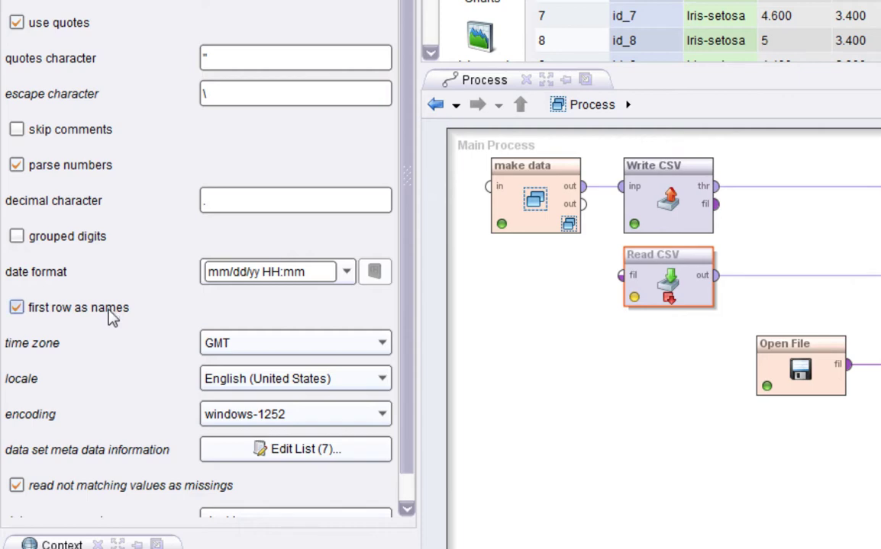
pyautogui.click(110, 316)
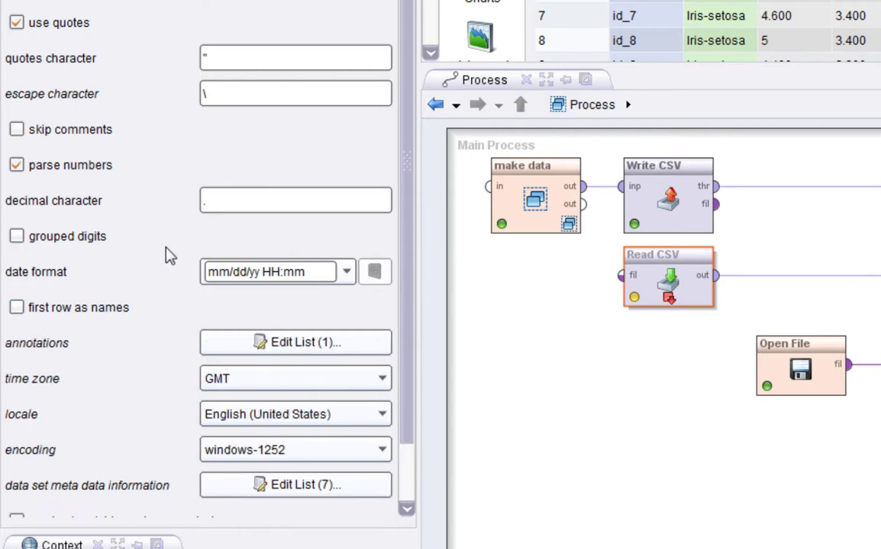
# - Open and cancel Read CSV's annotations list, then scroll down to the meta data parameters
pyautogui.click(280, 348)
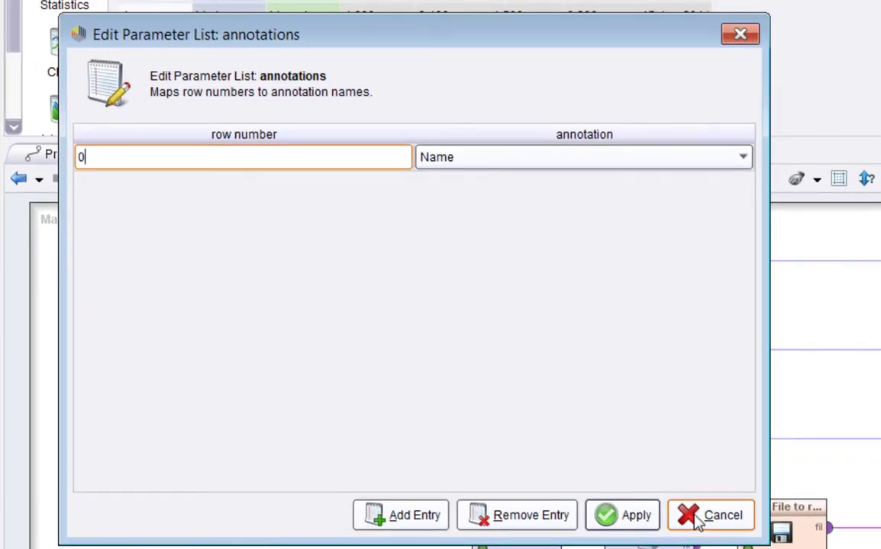
pyautogui.click(880, 449)
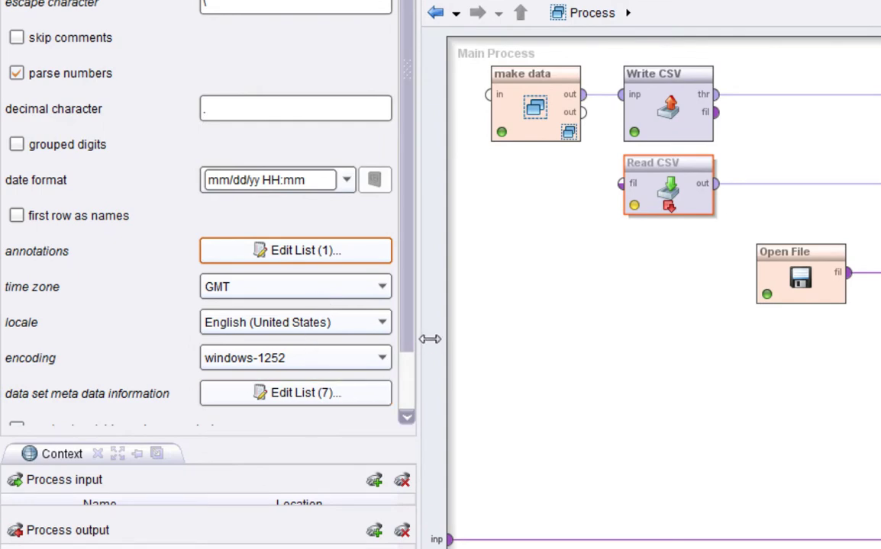
pyautogui.moveTo(412, 345); pyautogui.dragTo(411, 416)
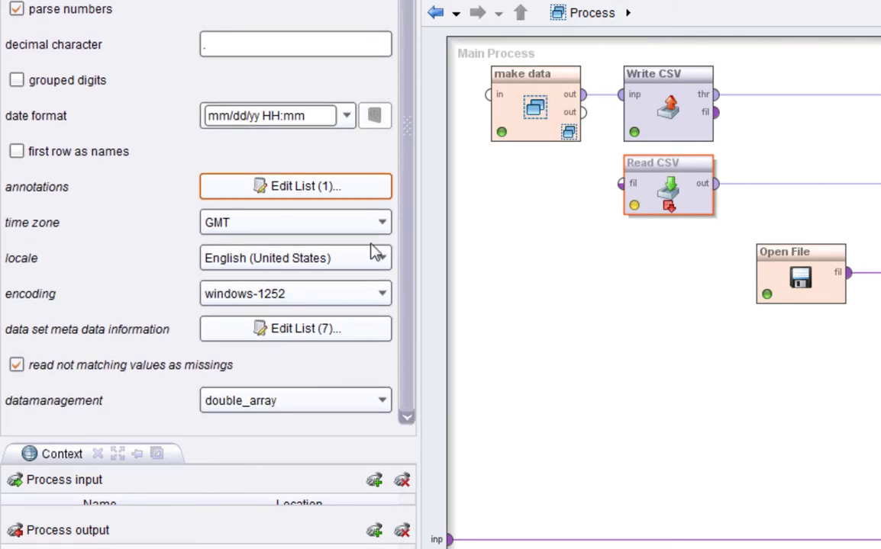
pyautogui.click(289, 329)
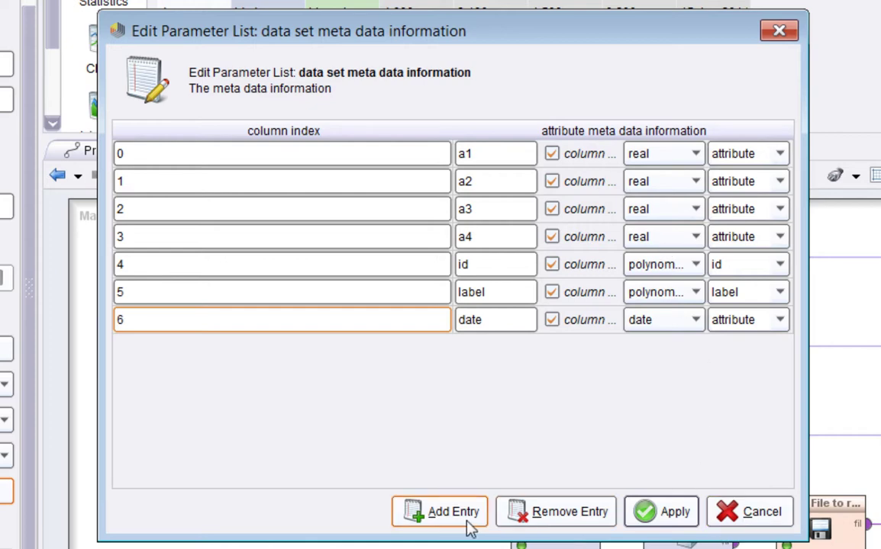
pyautogui.click(696, 155)
pyautogui.click(696, 157)
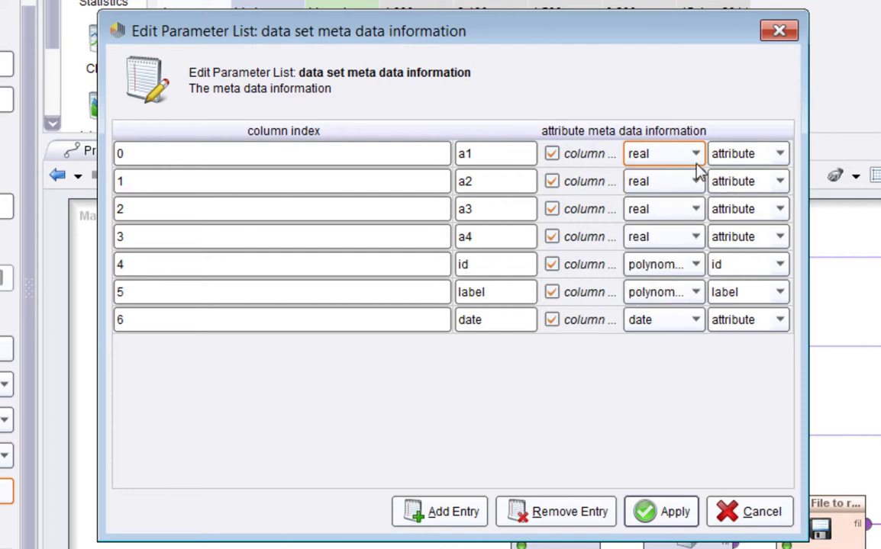
pyautogui.click(697, 180)
pyautogui.click(699, 182)
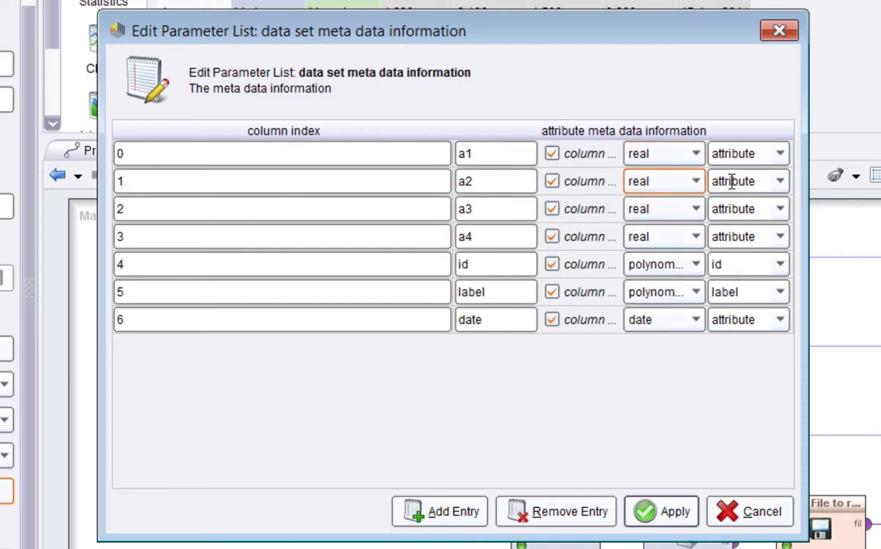
pyautogui.click(779, 155)
pyautogui.click(779, 155)
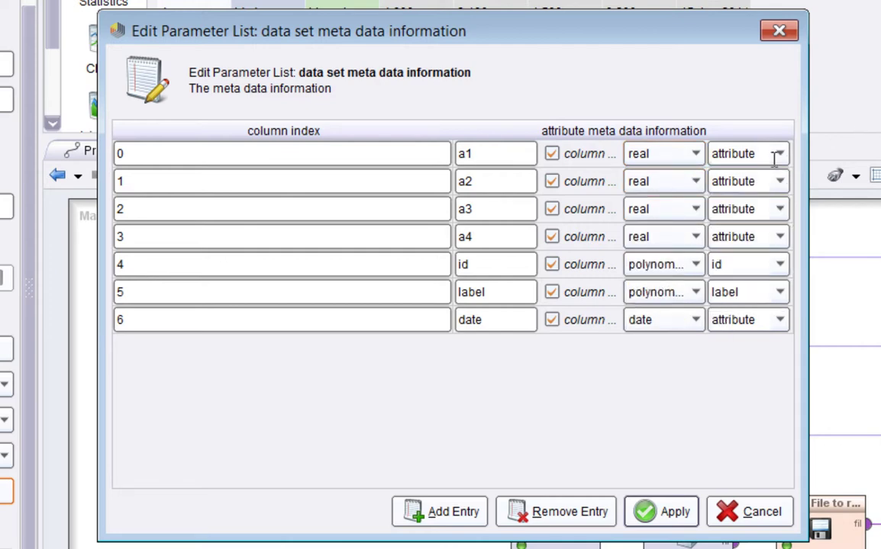
pyautogui.click(696, 157)
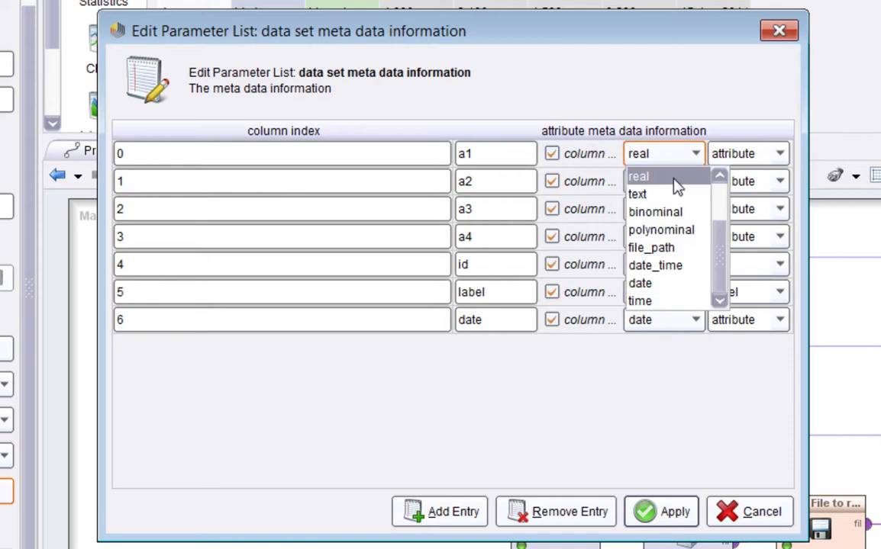
pyautogui.scroll(2, 719, 241)
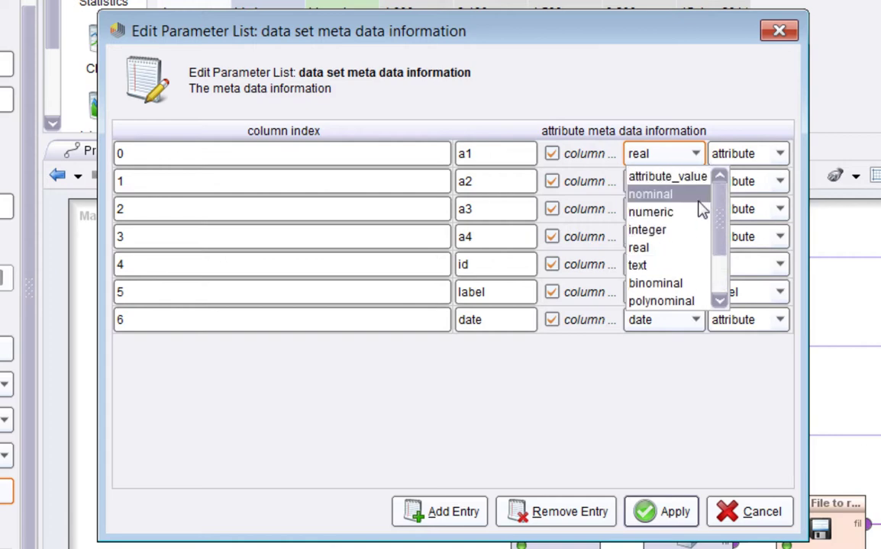
pyautogui.click(729, 96)
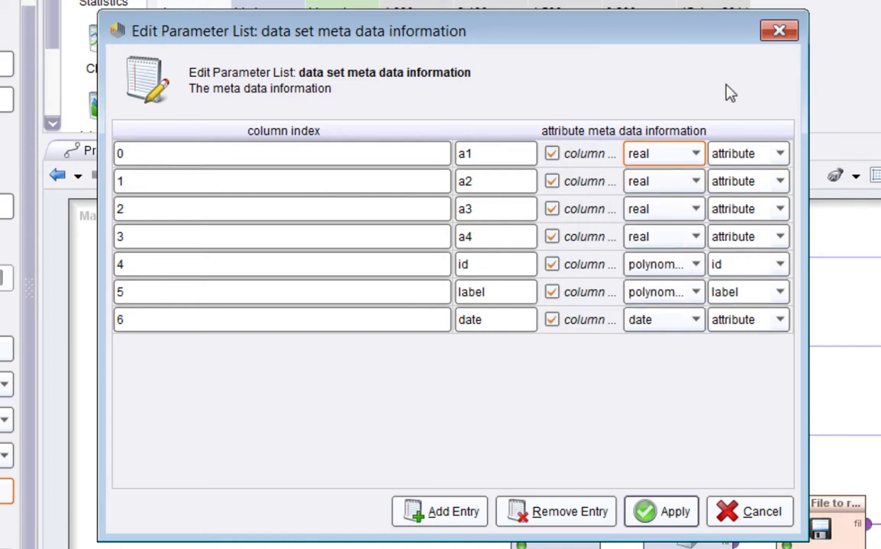
pyautogui.click(780, 155)
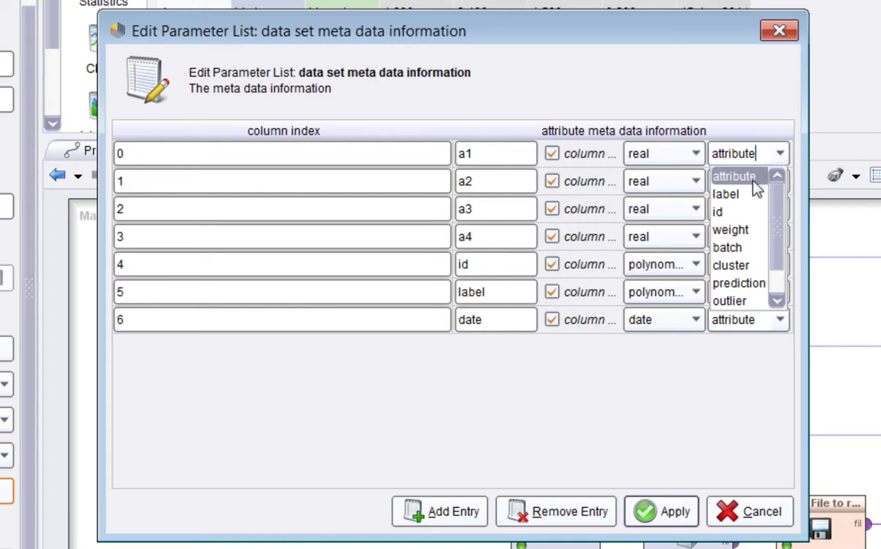
pyautogui.click(731, 95)
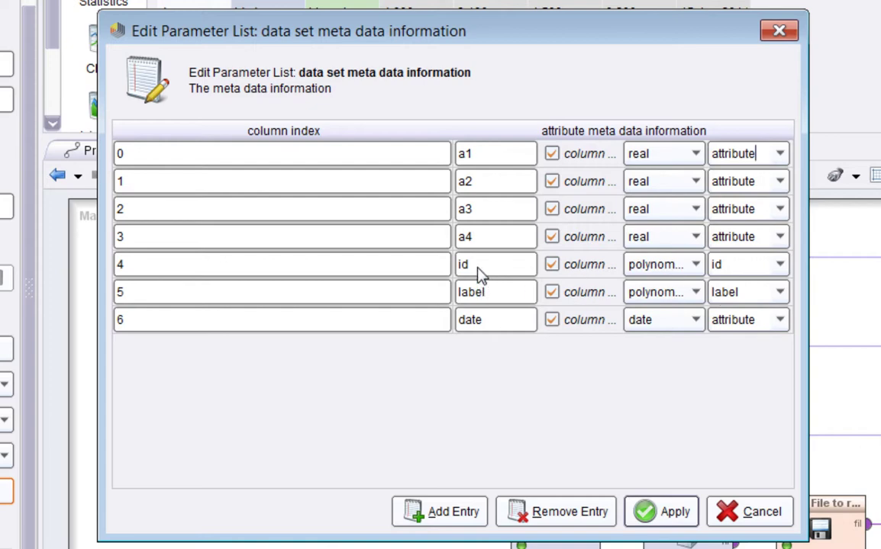
pyautogui.click(781, 267)
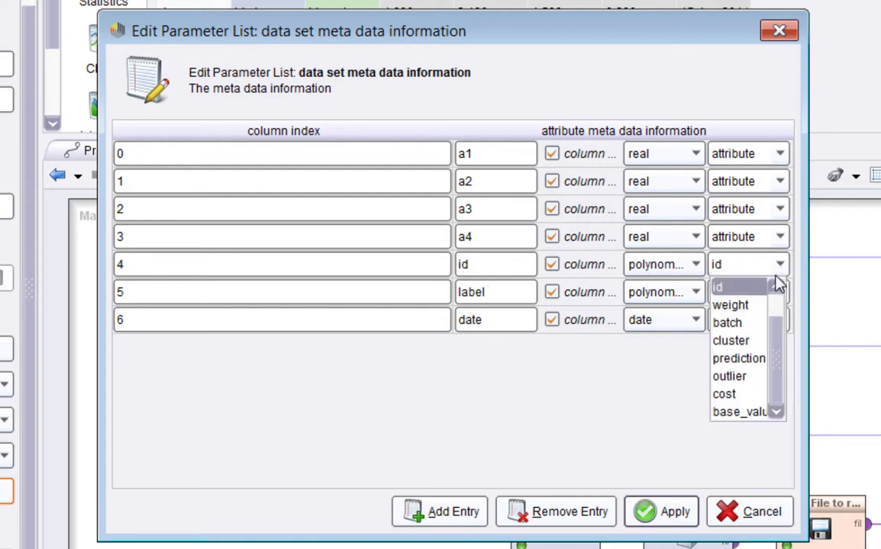
pyautogui.click(602, 269)
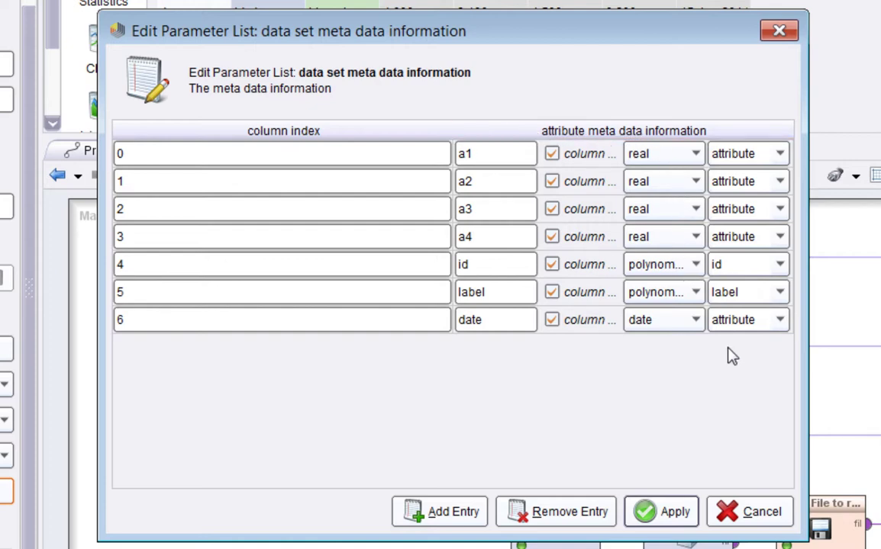
pyautogui.click(724, 515)
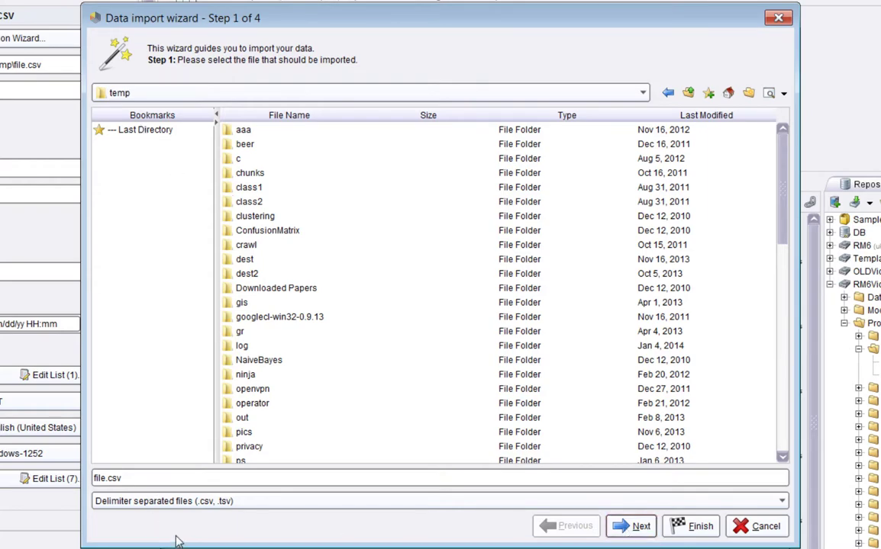
# - Advance the import wizard with file.csv chosen to the parsing-options step
pyautogui.click(639, 526)
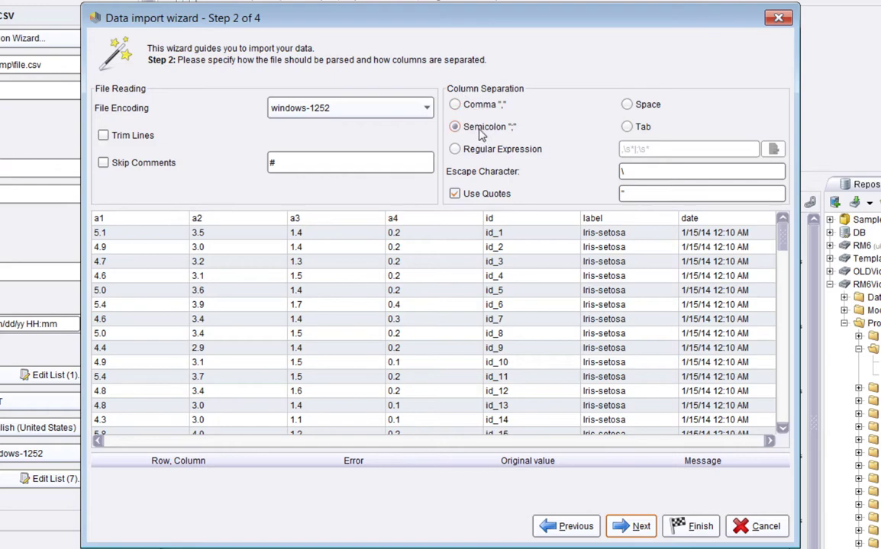
pyautogui.press('Up')
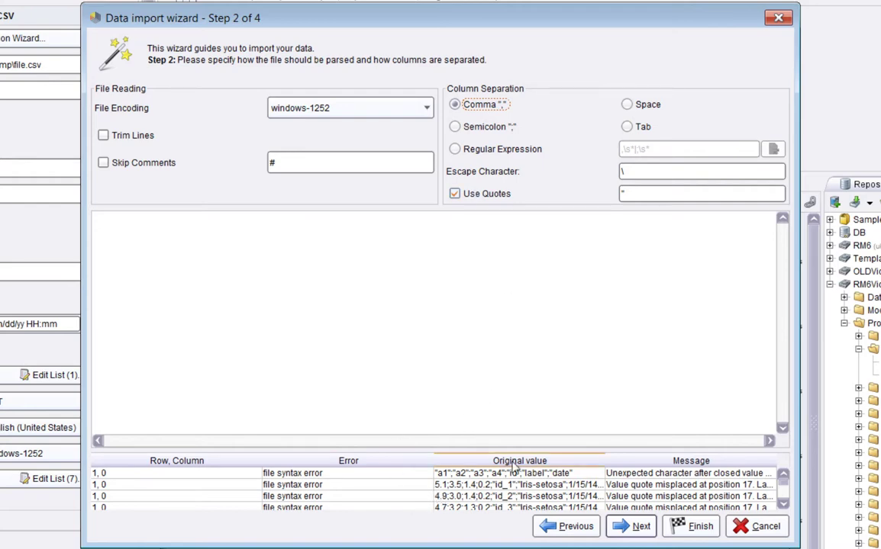
pyautogui.click(639, 109)
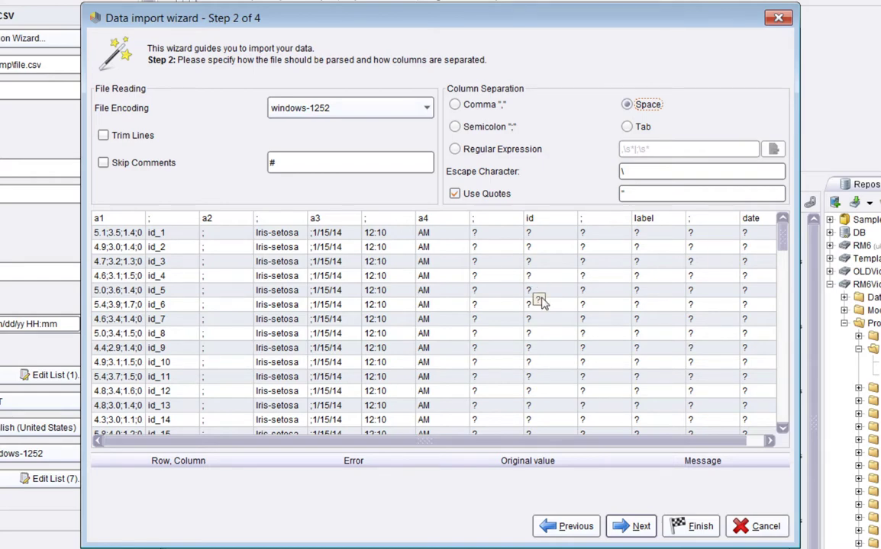
pyautogui.click(462, 128)
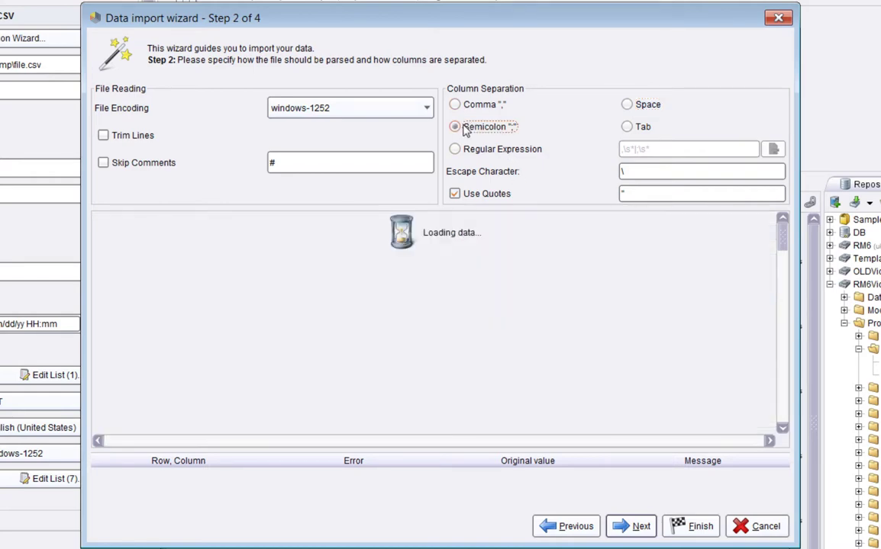
pyautogui.click(626, 127)
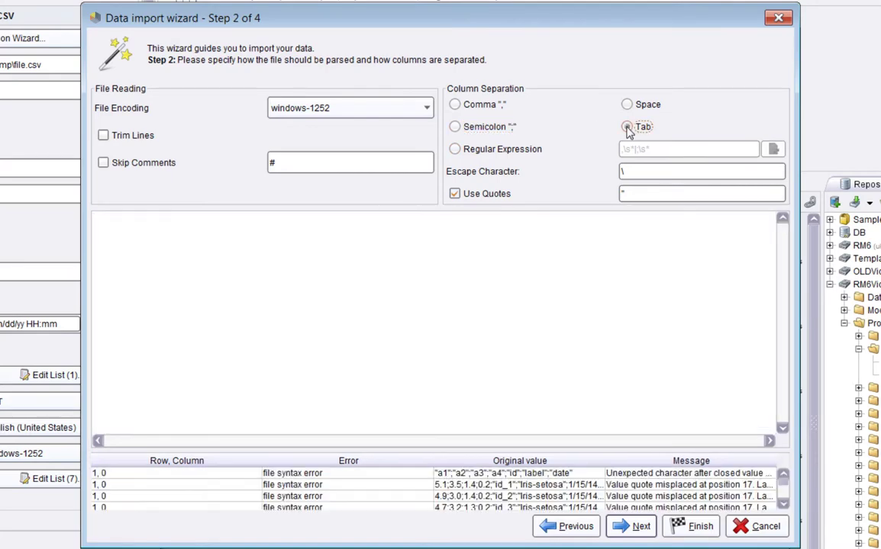
pyautogui.click(470, 129)
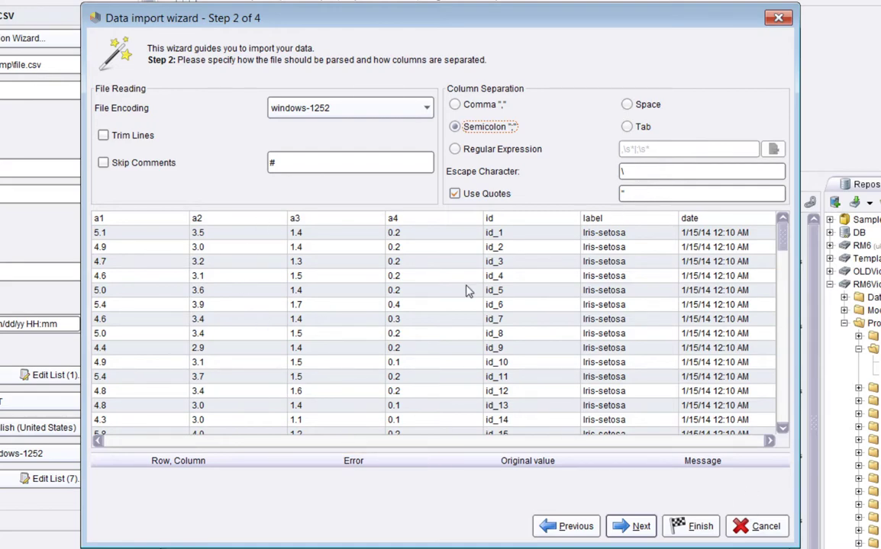
# - Go to step 3, keep the first row annotated as Name, and widen the date column
pyautogui.click(627, 528)
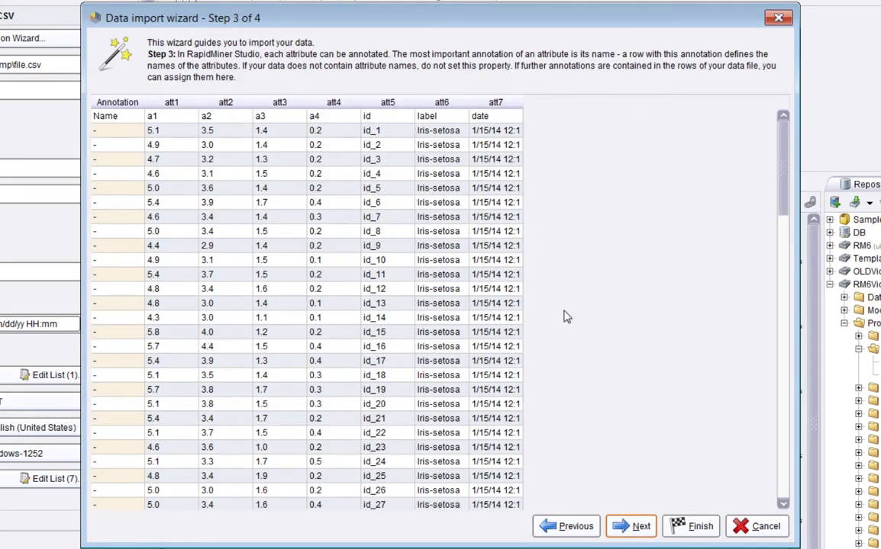
pyautogui.click(128, 123)
pyautogui.click(128, 123)
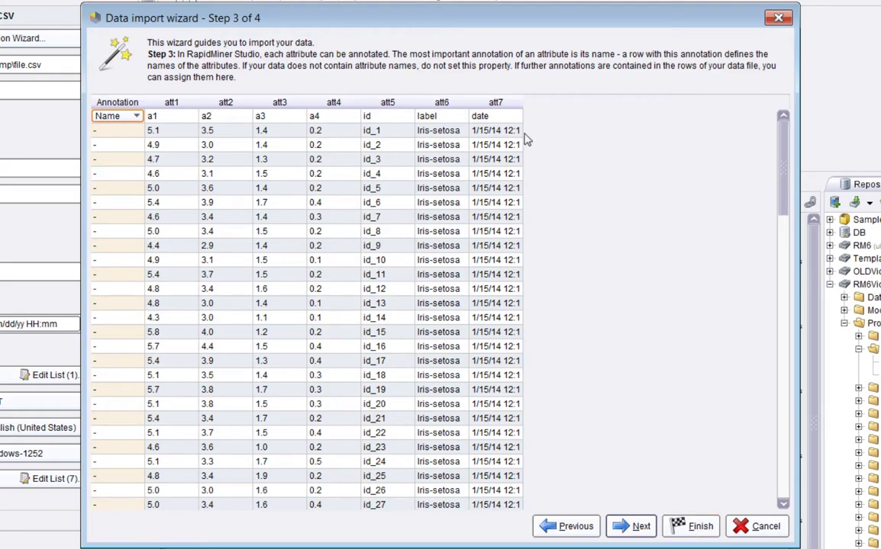
pyautogui.moveTo(524, 107); pyautogui.dragTo(580, 107)
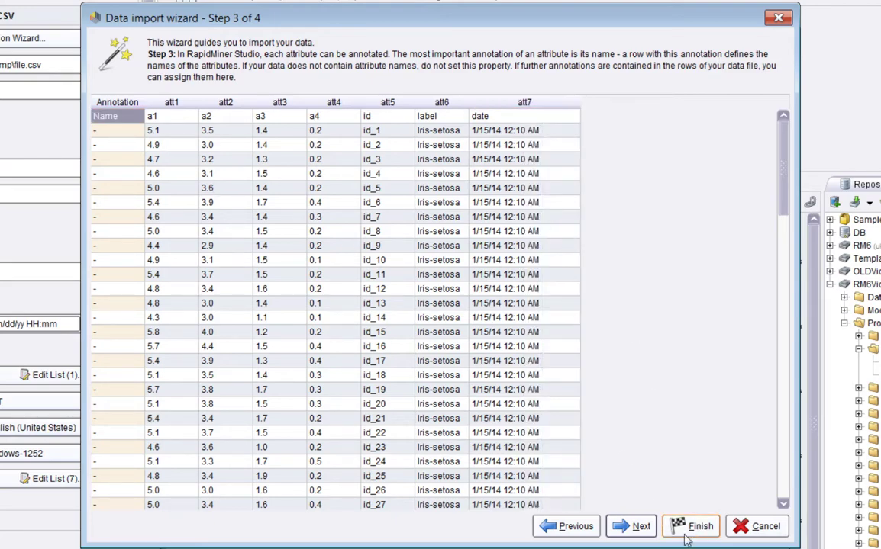
# - Go to step 4 and review the a1–a4 column names, keeping a1's type as real
pyautogui.click(641, 526)
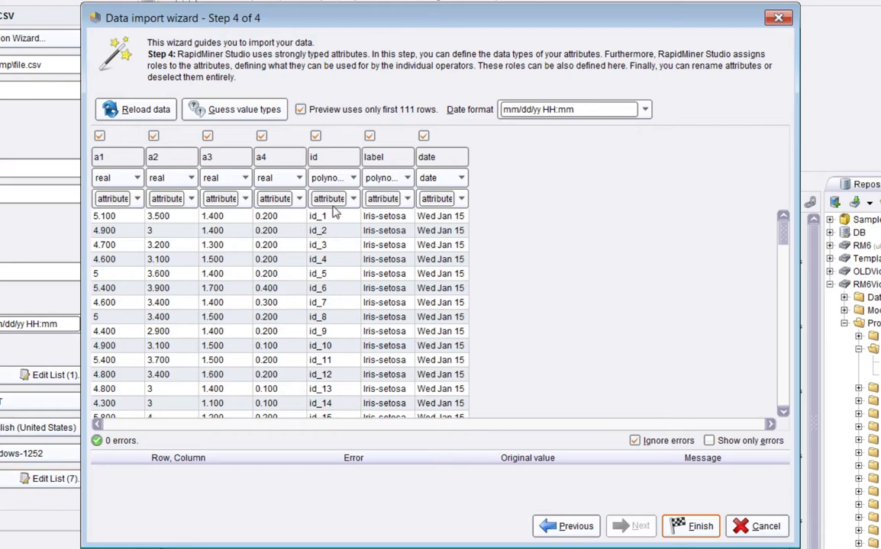
pyautogui.doubleClick(115, 161)
pyautogui.moveTo(117, 164); pyautogui.dragTo(84, 160)
pyautogui.press('Tab')
pyautogui.press('Tab')
pyautogui.press('Tab')
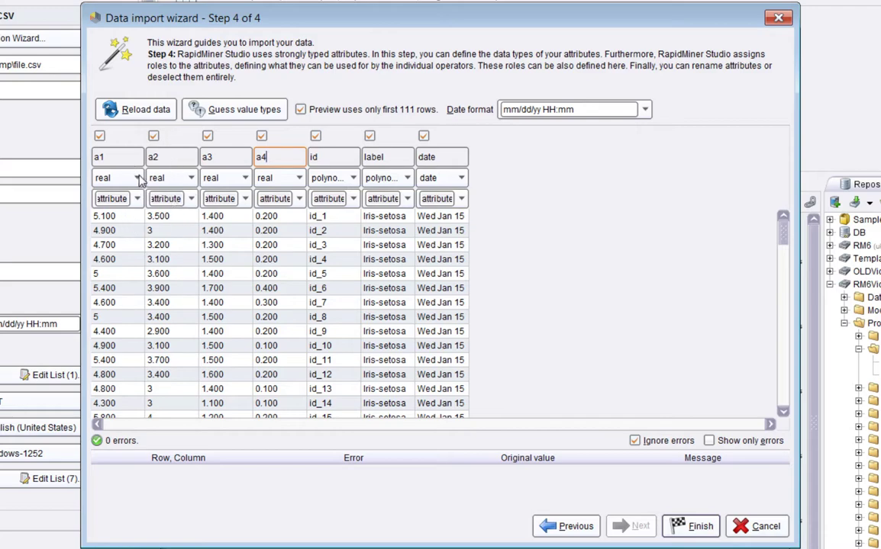
pyautogui.click(138, 178)
pyautogui.click(138, 178)
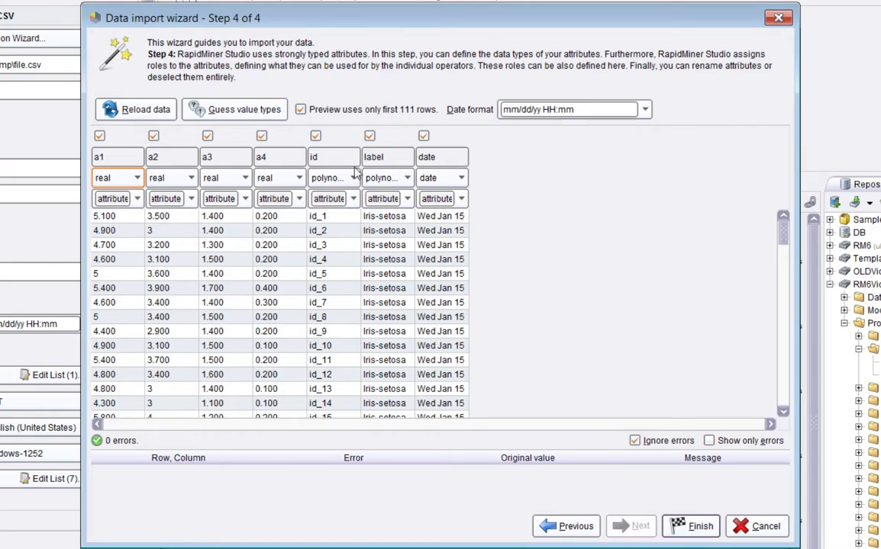
# - Give the id column the id role and the label column the label role, then widen date
pyautogui.click(354, 200)
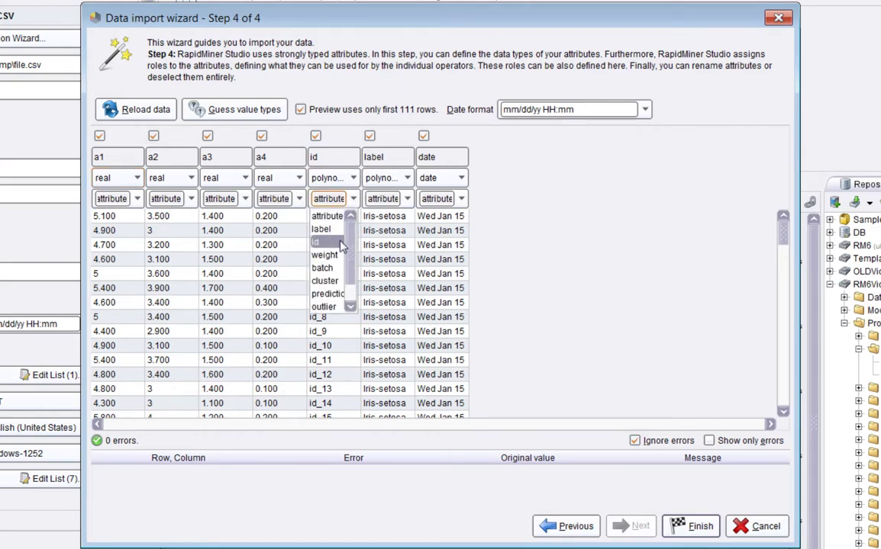
pyautogui.click(307, 220)
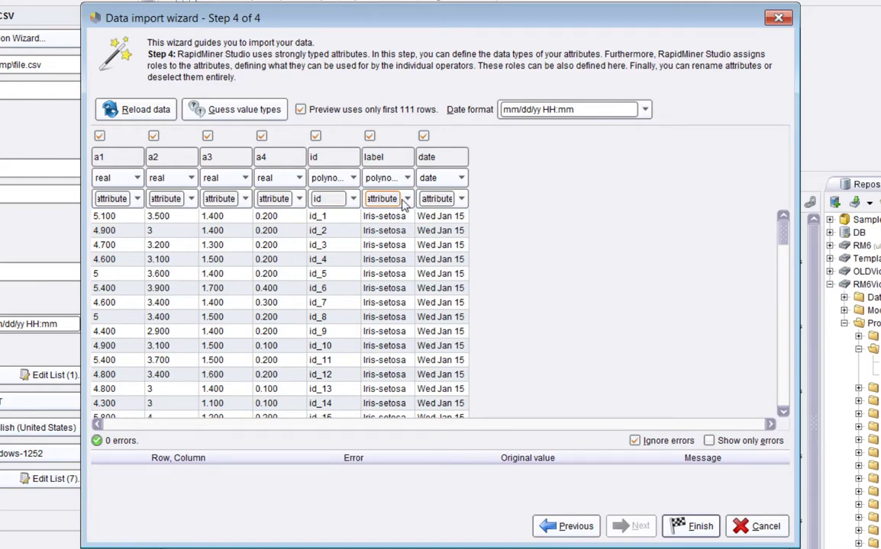
pyautogui.click(378, 198)
pyautogui.click(375, 229)
pyautogui.moveTo(467, 157); pyautogui.dragTo(549, 160)
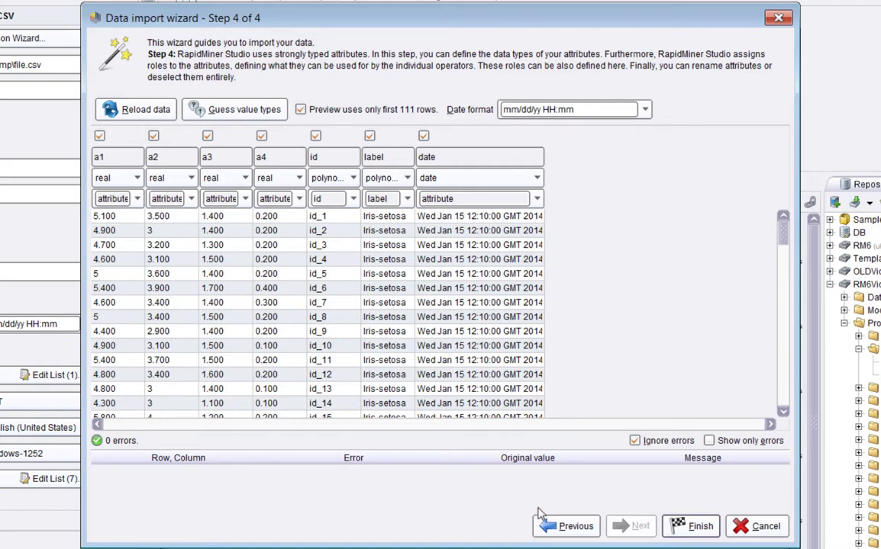
# - Step back to annotations and return, then give the id column the id role and label column the label role
pyautogui.click(566, 526)
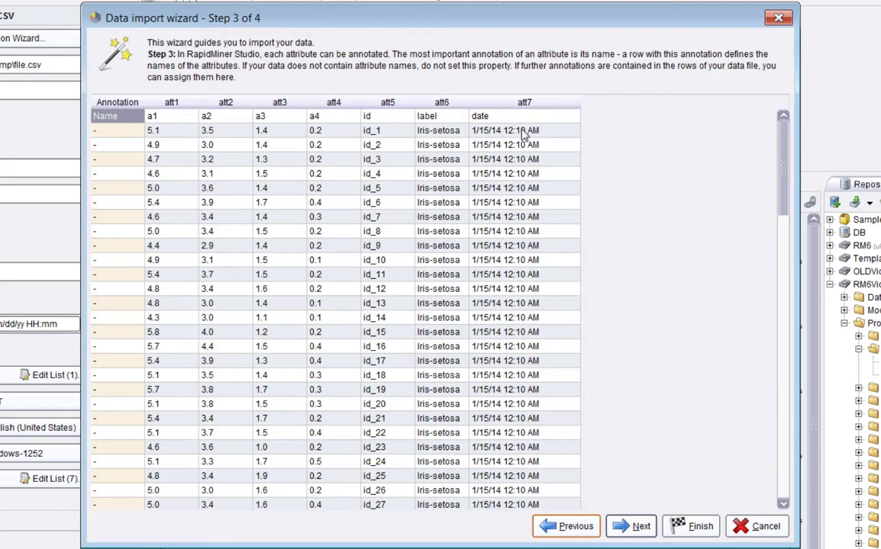
pyautogui.click(630, 526)
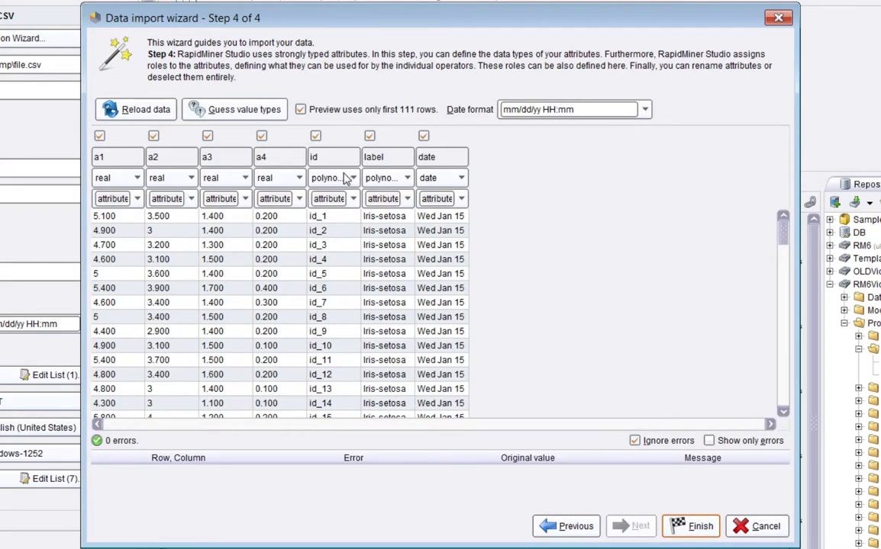
pyautogui.click(347, 178)
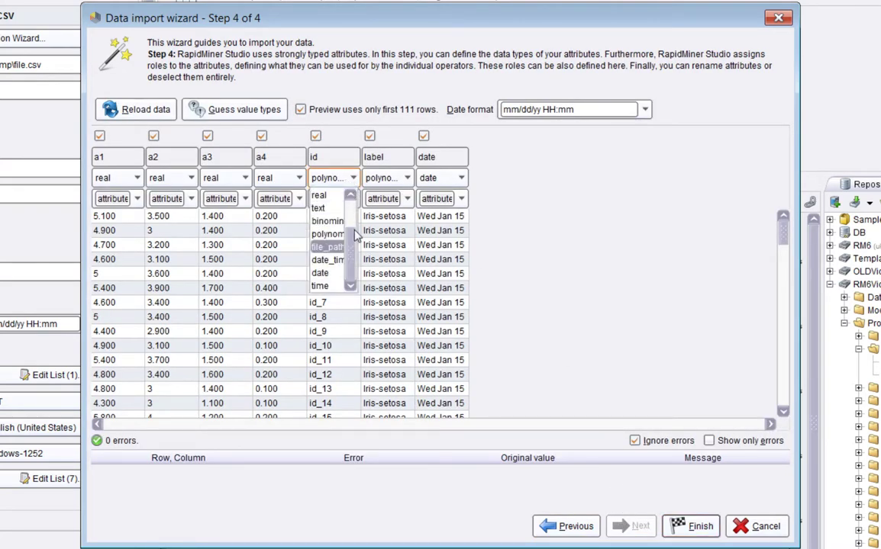
pyautogui.scroll(2, 354, 232)
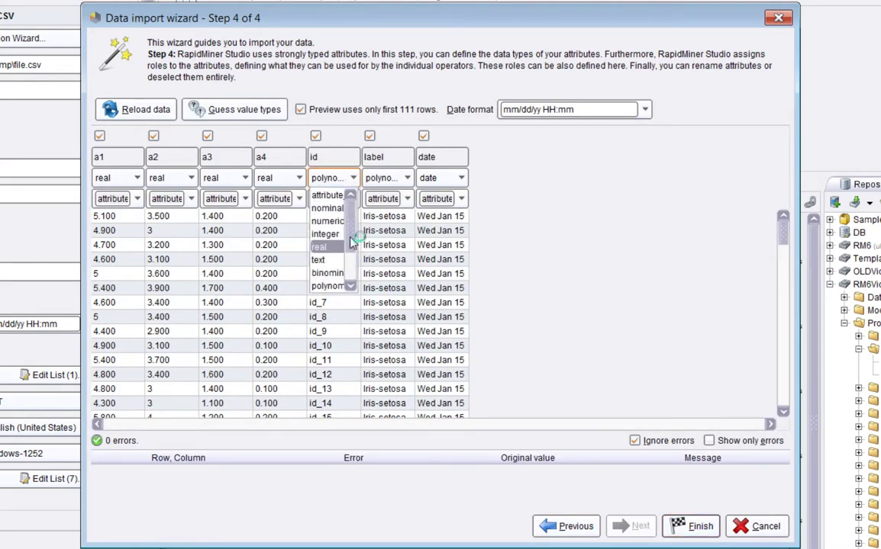
pyautogui.click(540, 211)
pyautogui.click(347, 199)
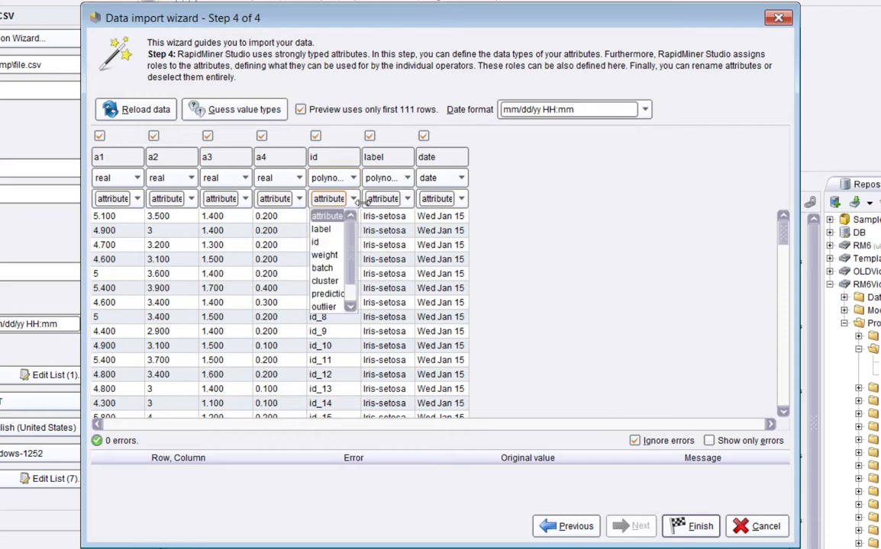
pyautogui.click(332, 241)
pyautogui.click(407, 198)
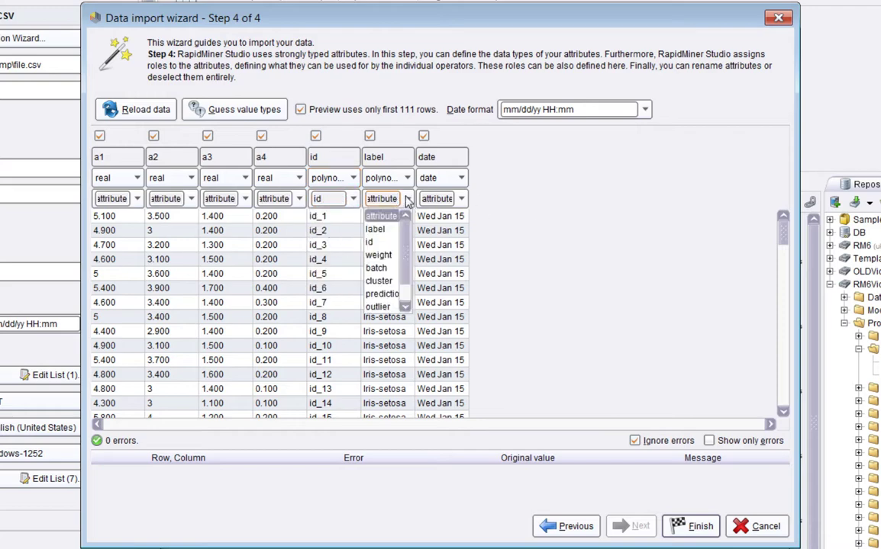
pyautogui.click(378, 230)
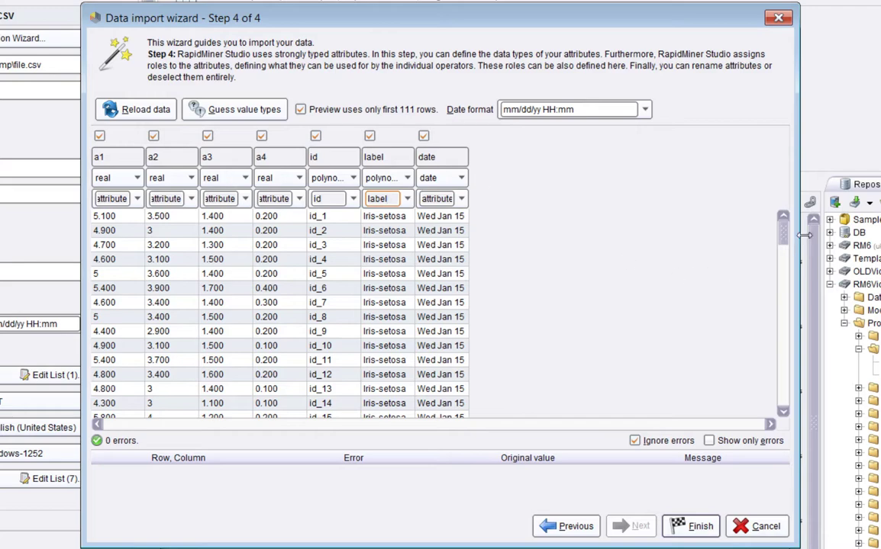
# - Switch the label column's type to binominal, then back to polynominal
pyautogui.scroll(-1, 786, 245)
pyautogui.moveTo(786, 246); pyautogui.dragTo(785, 393)
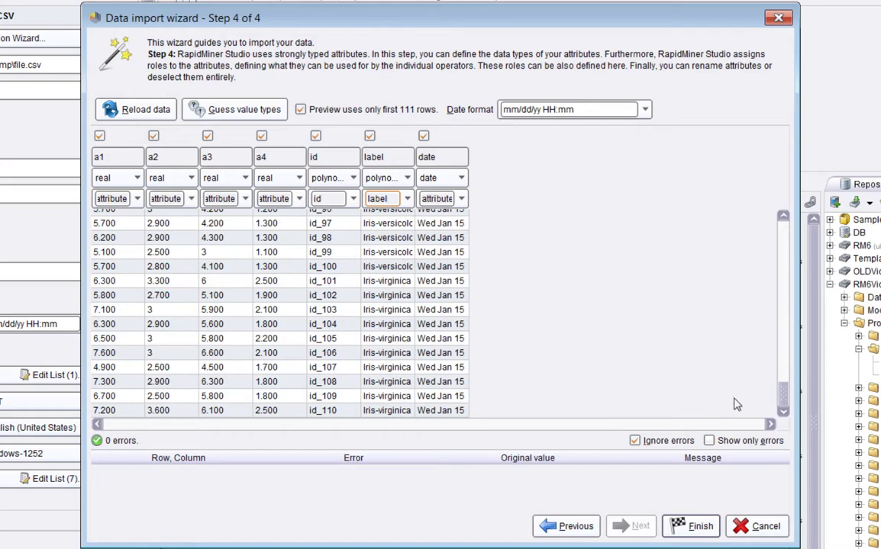
pyautogui.moveTo(783, 393); pyautogui.dragTo(778, 234)
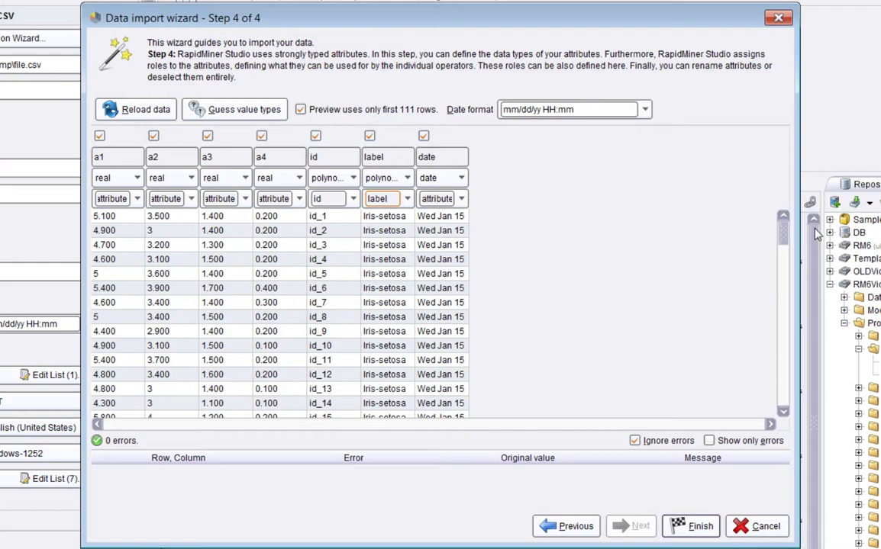
pyautogui.moveTo(782, 232); pyautogui.dragTo(787, 397)
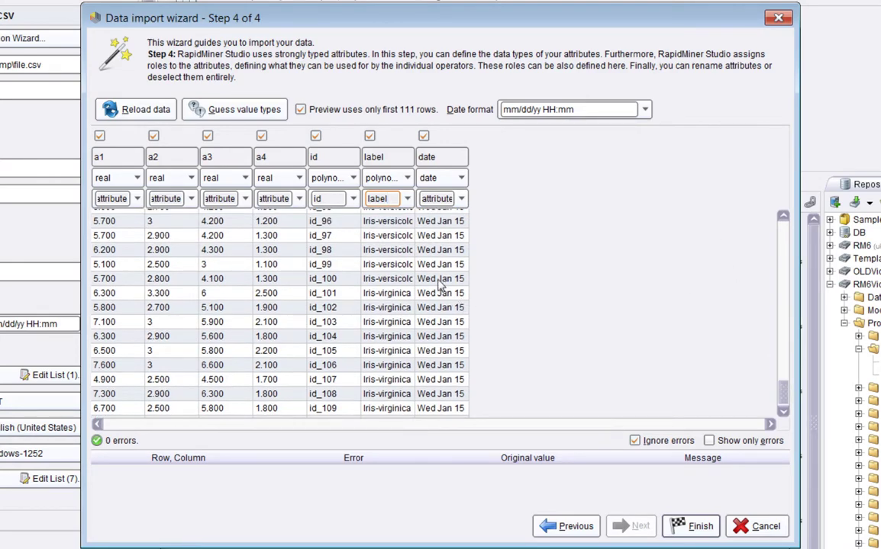
pyautogui.click(175, 280)
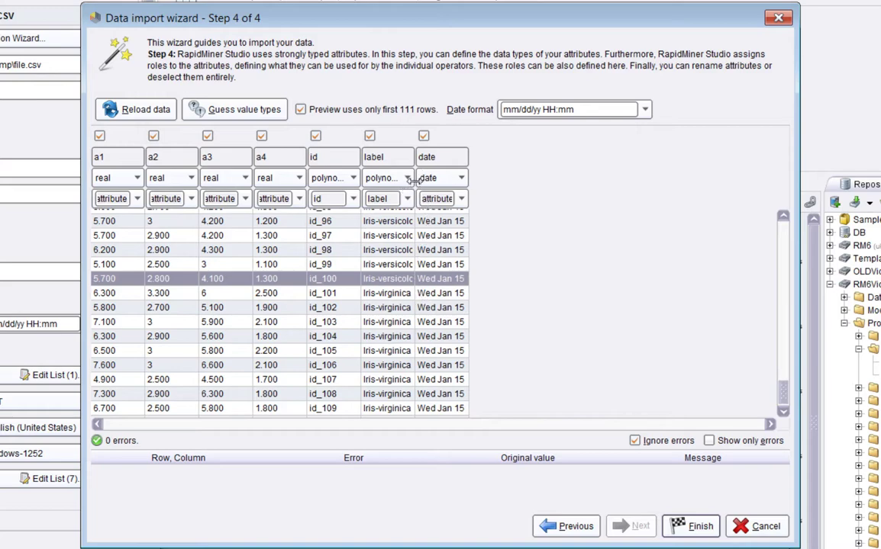
pyautogui.click(378, 177)
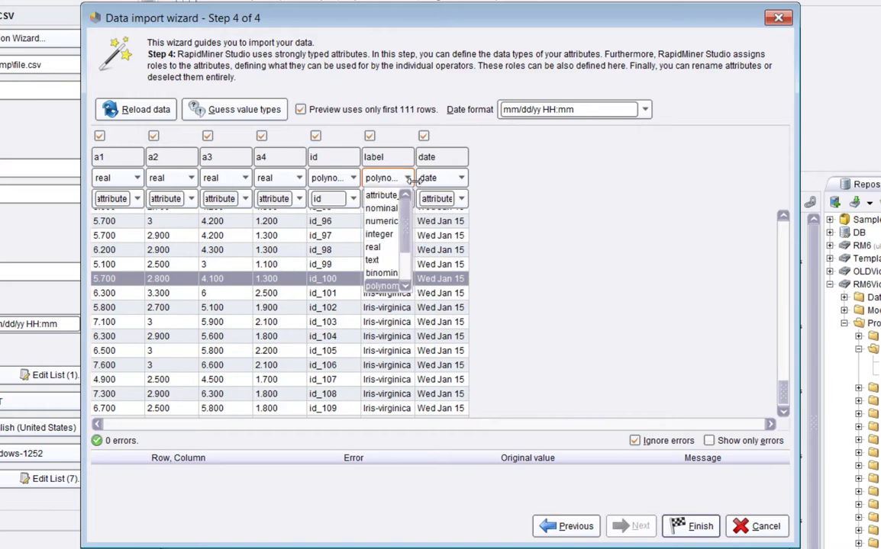
pyautogui.click(382, 274)
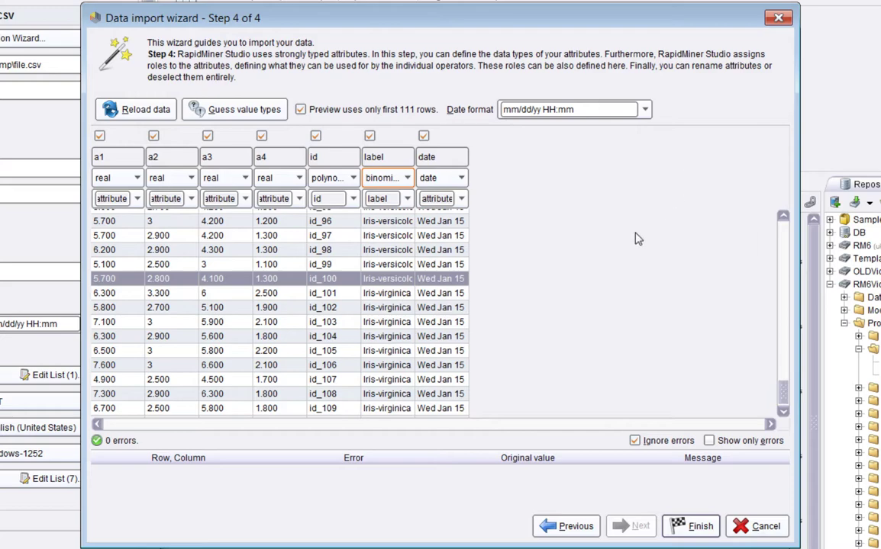
pyautogui.click(378, 177)
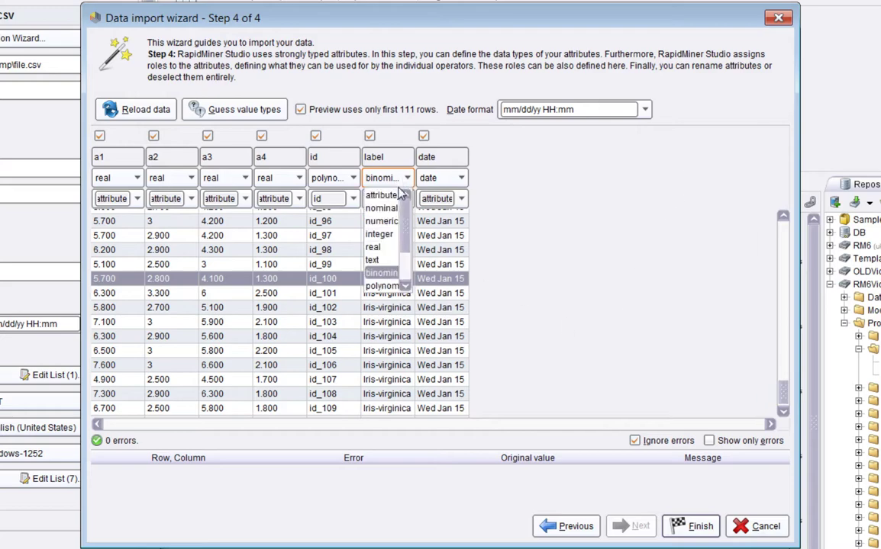
pyautogui.click(381, 285)
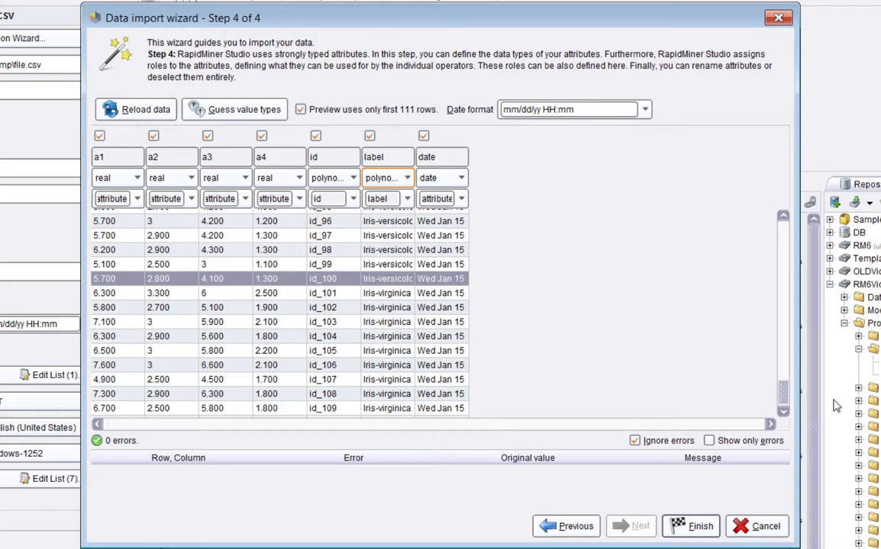
# - Finish the import and widen the date column in the results table to show full dates
pyautogui.click(689, 528)
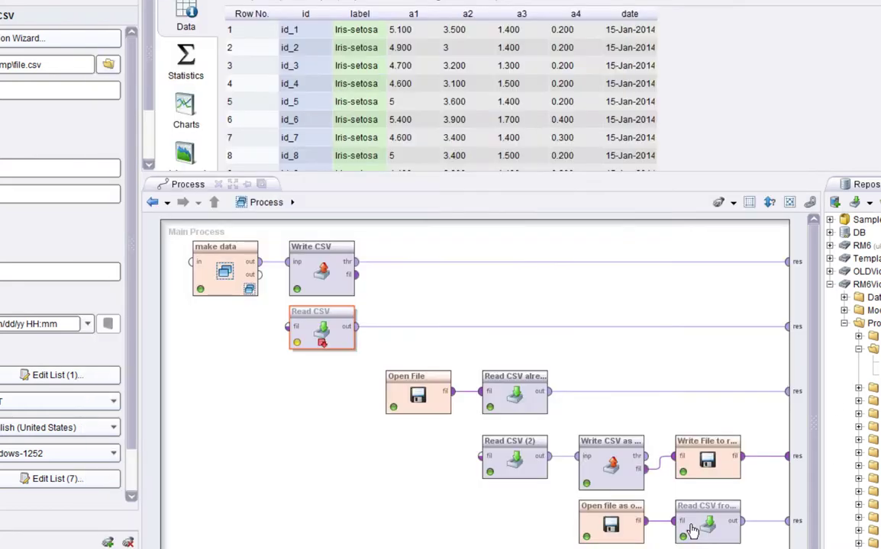
pyautogui.click(451, 392)
pyautogui.click(481, 392)
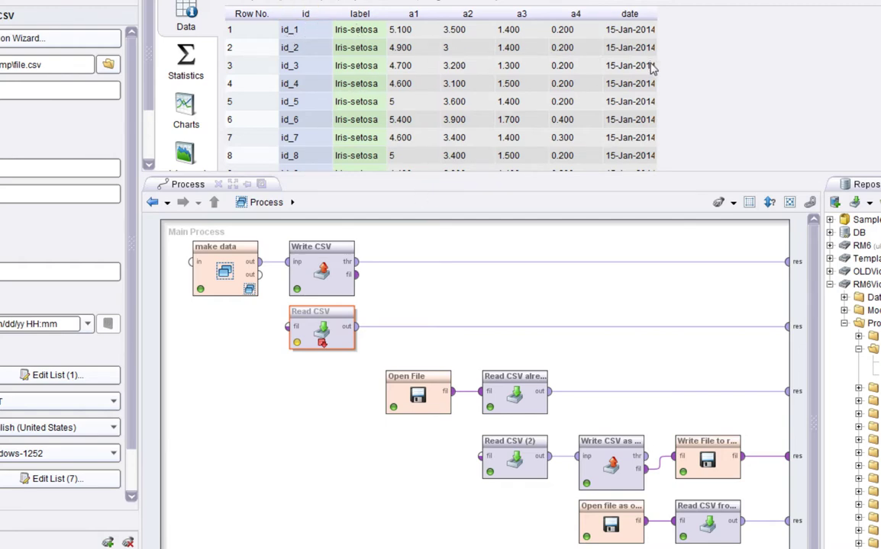
pyautogui.moveTo(663, 13); pyautogui.dragTo(709, 22)
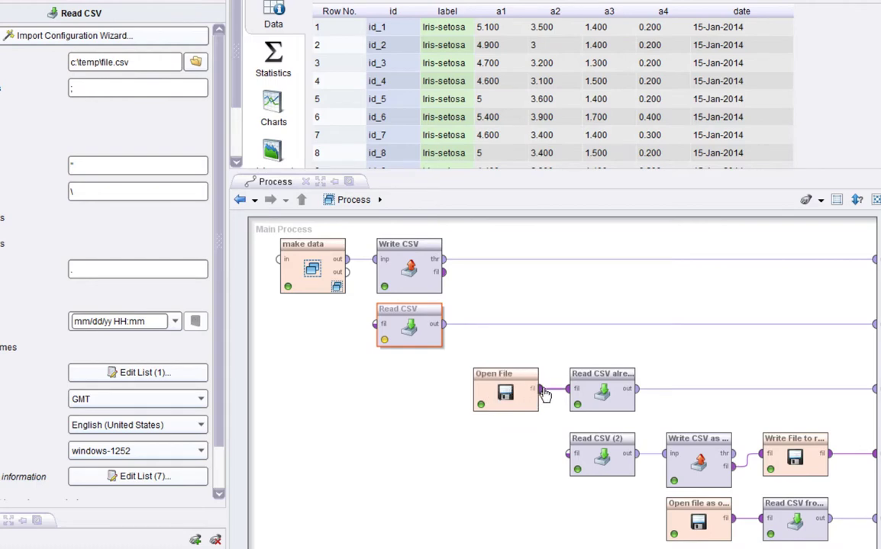
# - Review the Read CSV already opened file operator's ';' separator and GMT settings
pyautogui.click(595, 402)
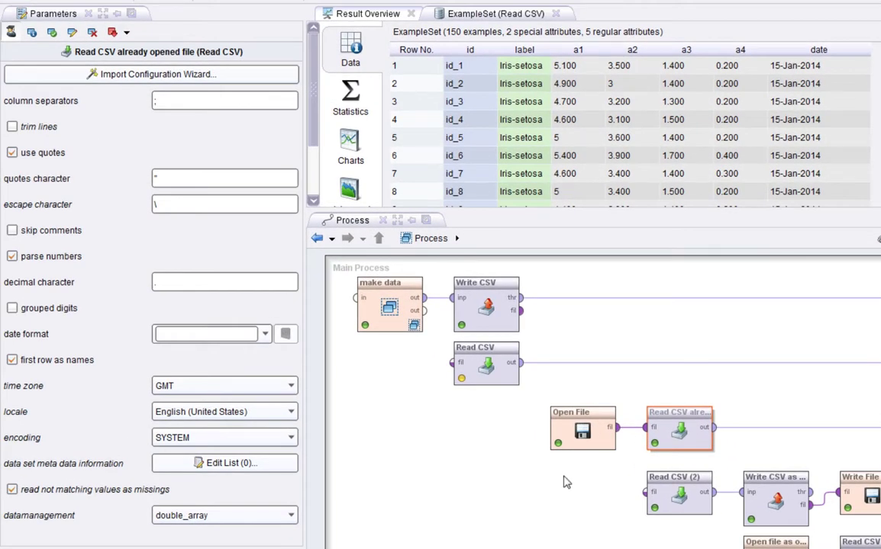
# - Check Open File's filename and run the process to show its c:\temp\file.csv file object
pyautogui.click(492, 450)
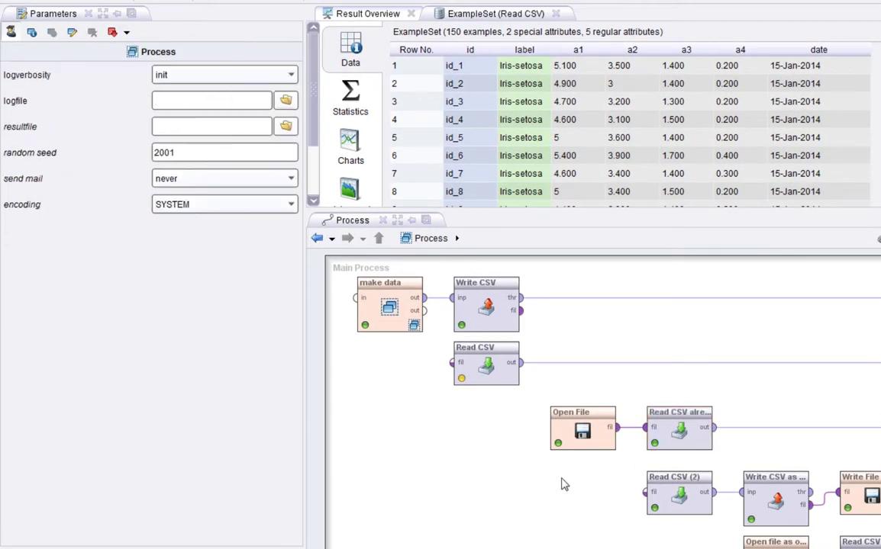
pyautogui.click(577, 439)
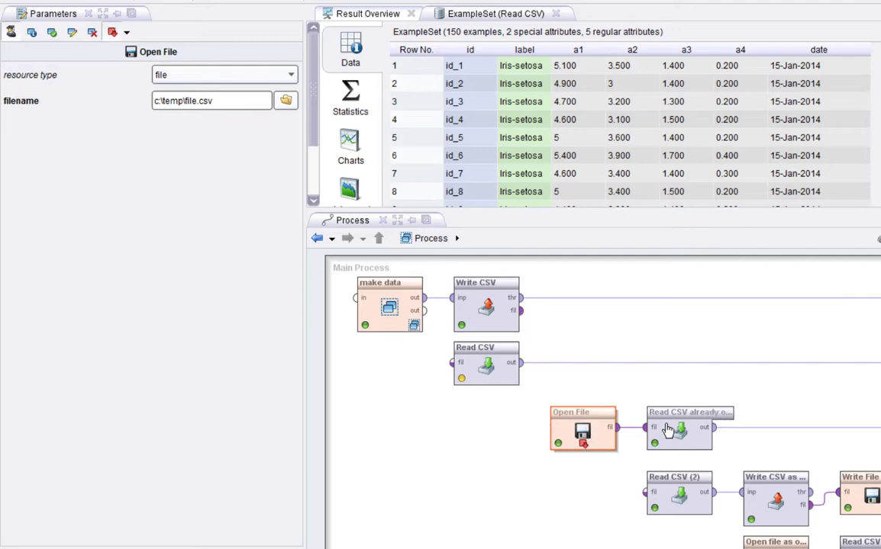
pyautogui.click(236, 1)
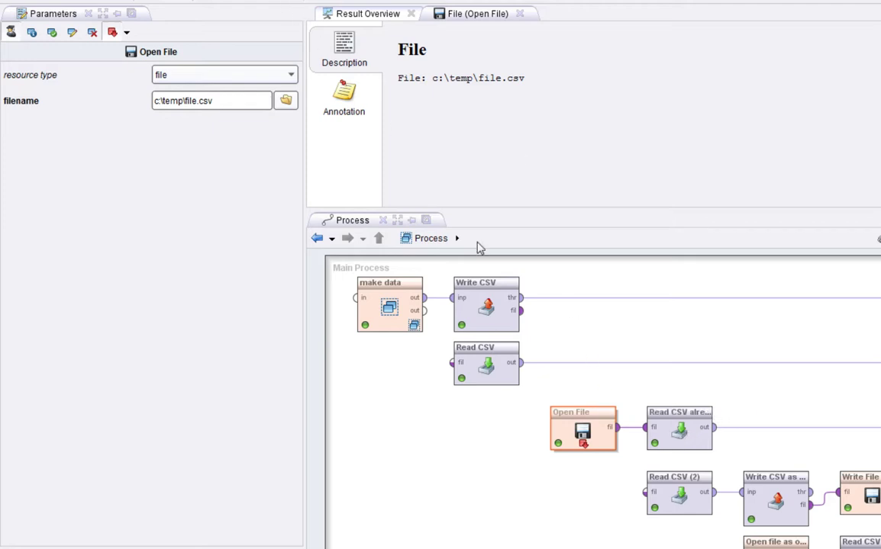
# - Rerun with F11 to view the iris data, then number the eleven operators in execution order
pyautogui.click(679, 430)
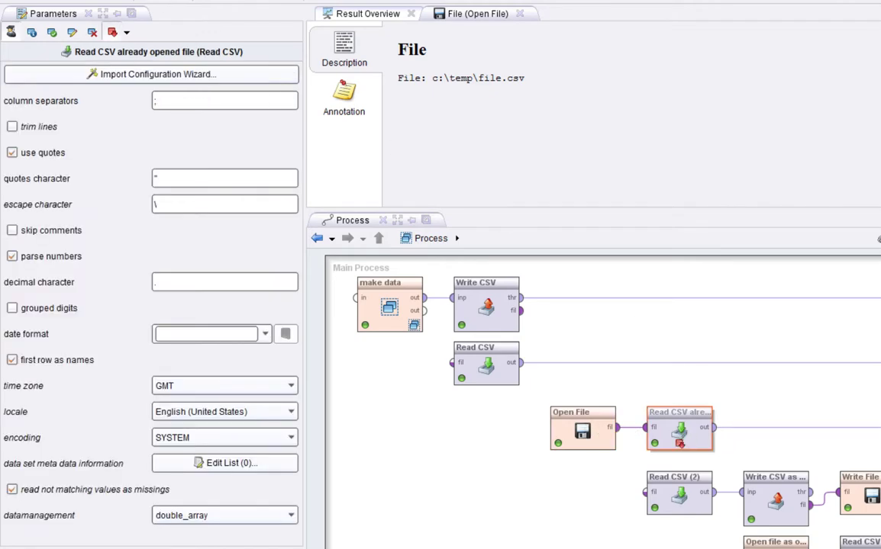
pyautogui.press('F11')
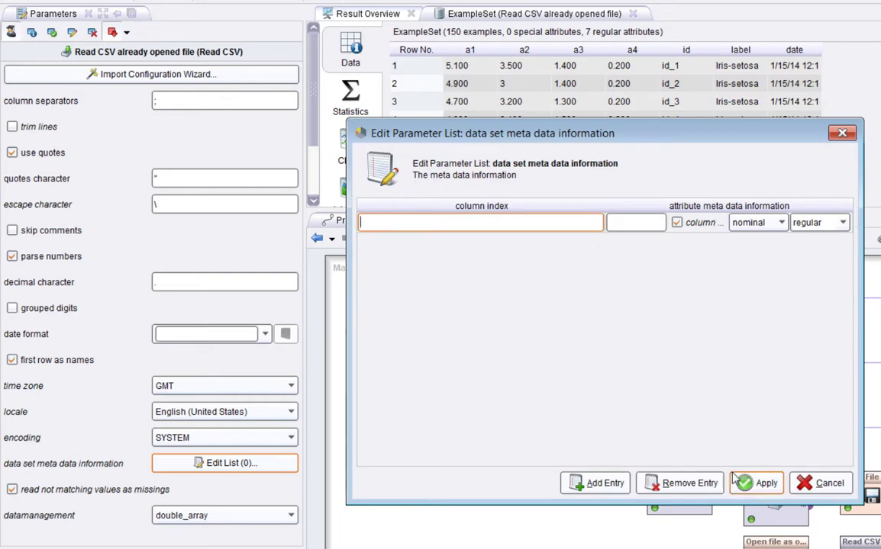
pyautogui.click(813, 487)
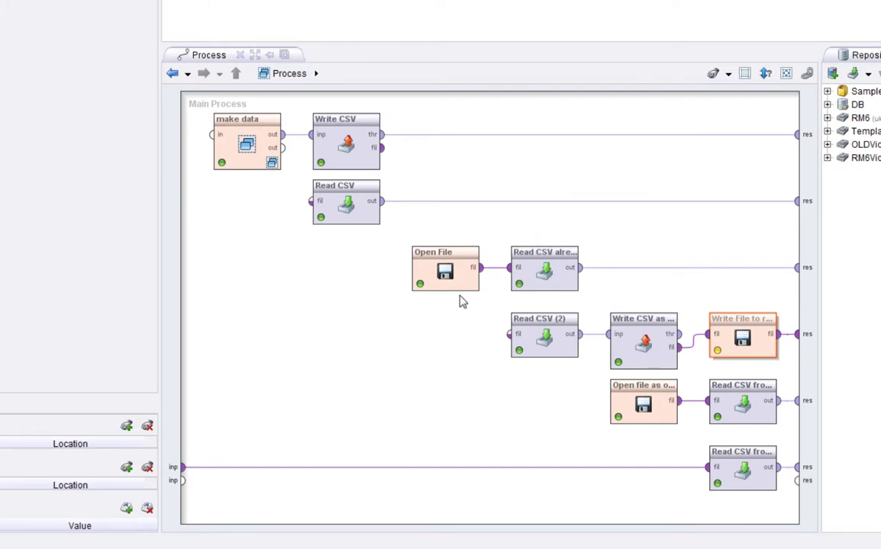
pyautogui.moveTo(473, 298); pyautogui.dragTo(792, 383)
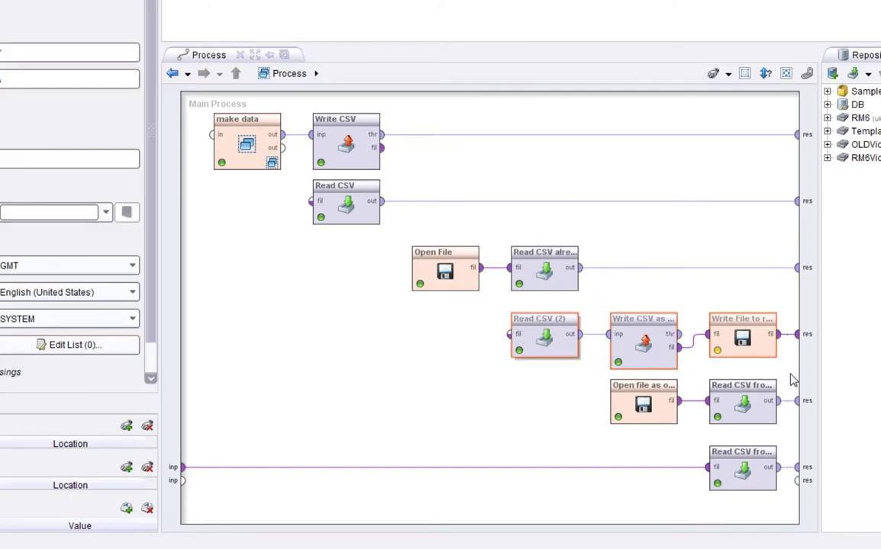
pyautogui.click(764, 74)
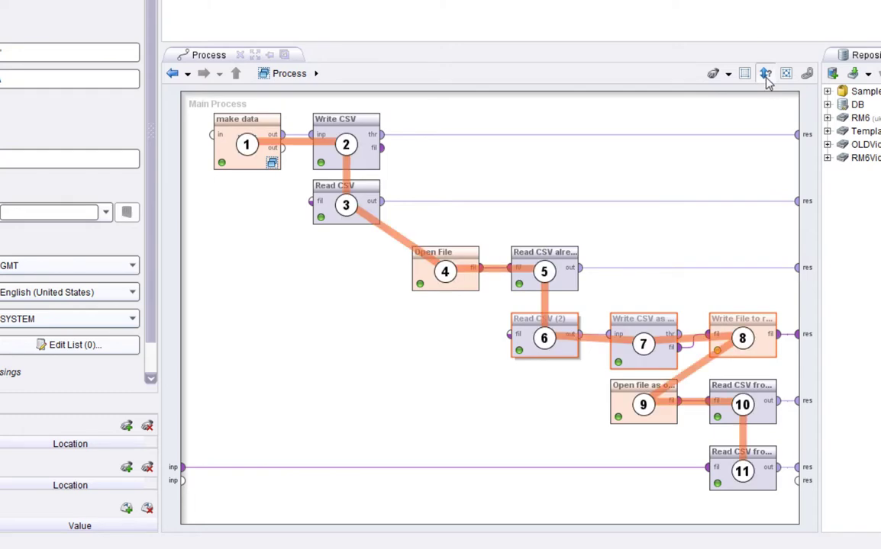
# - Hide execution order and review the Read CSV (2), Write CSV as object and Write CSV settings
pyautogui.click(766, 79)
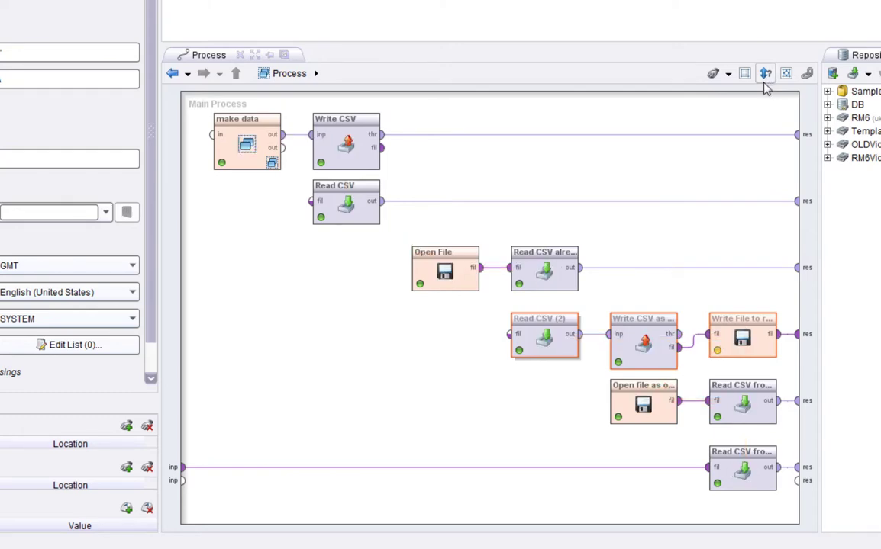
pyautogui.click(426, 394)
pyautogui.click(569, 354)
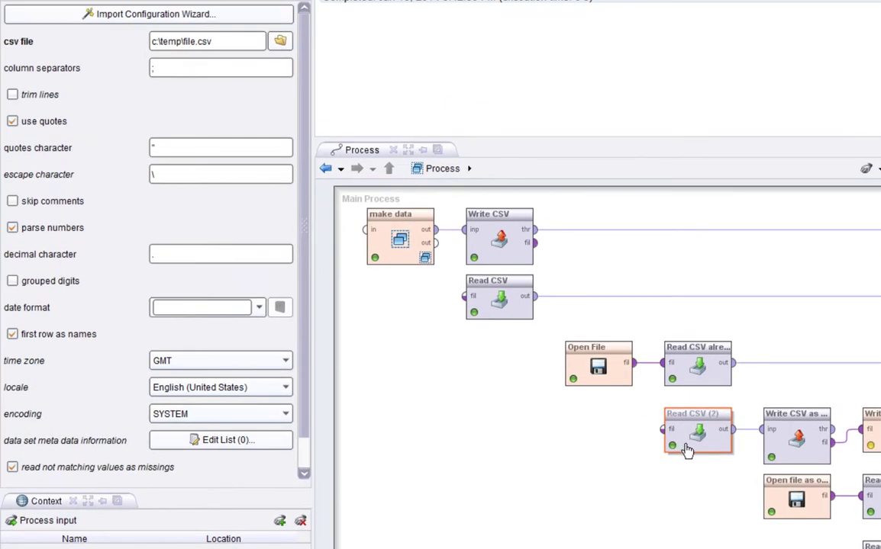
pyautogui.click(789, 451)
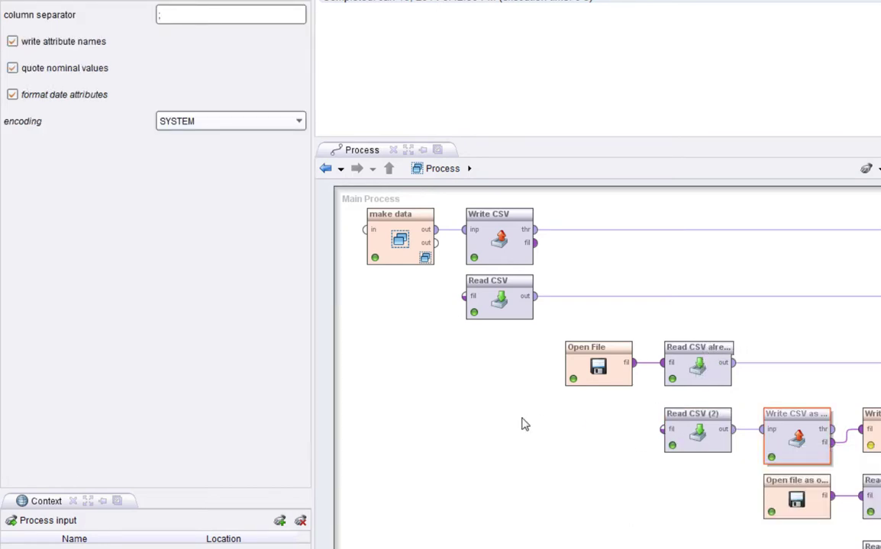
pyautogui.click(501, 245)
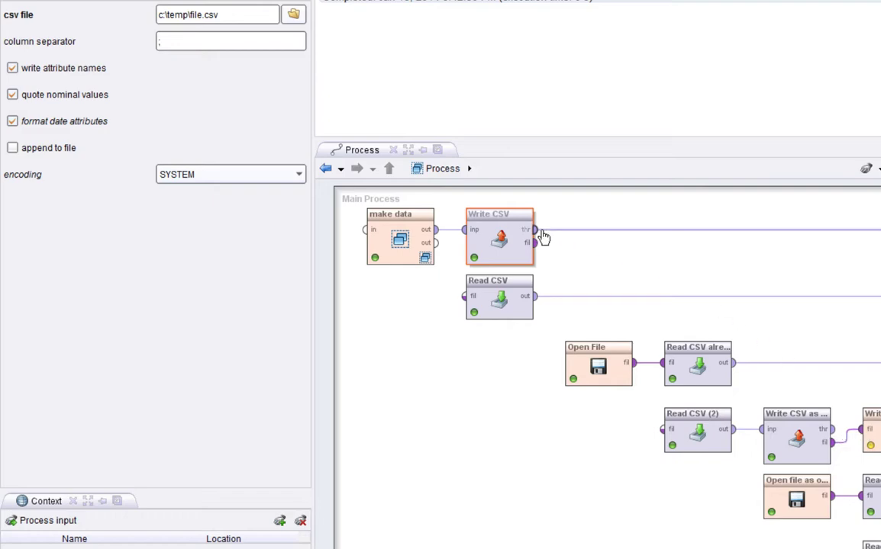
# - Wire Write CSV as object's fil output into Write File to repository's fil input
pyautogui.click(573, 246)
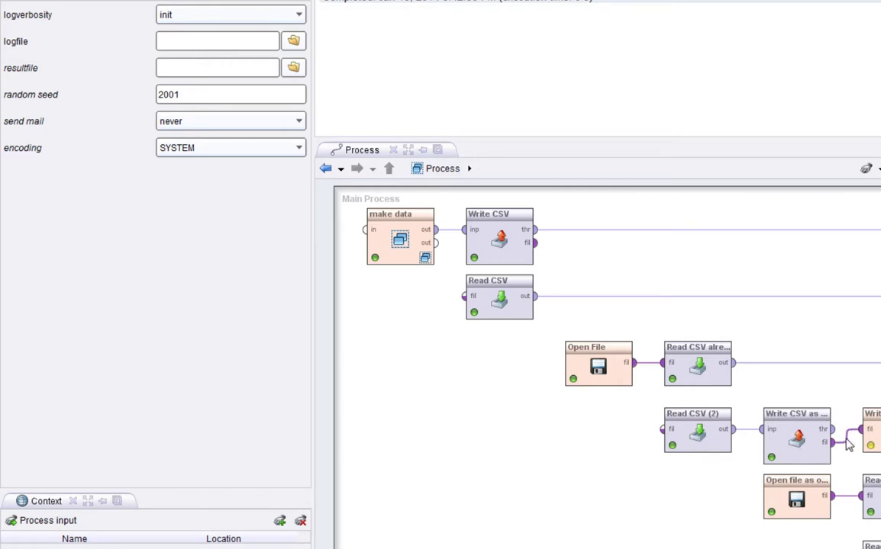
pyautogui.click(806, 450)
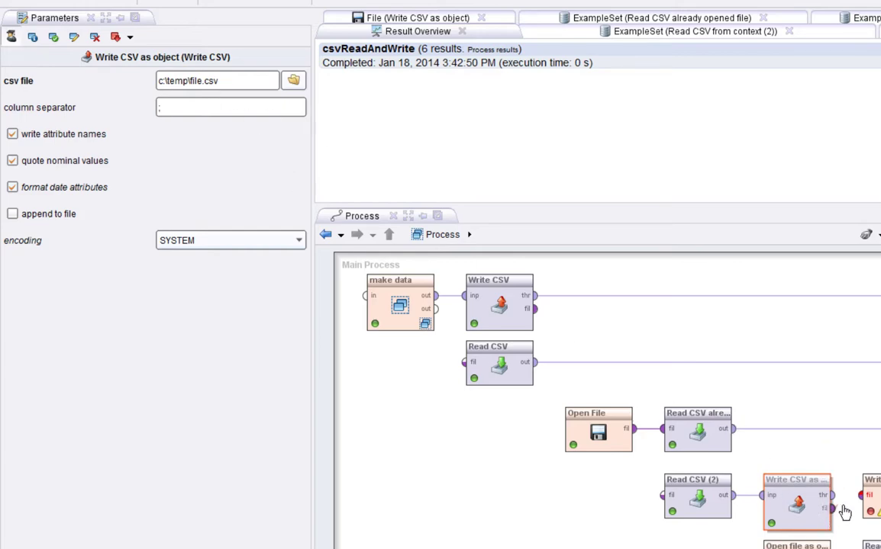
pyautogui.moveTo(834, 508); pyautogui.dragTo(862, 494)
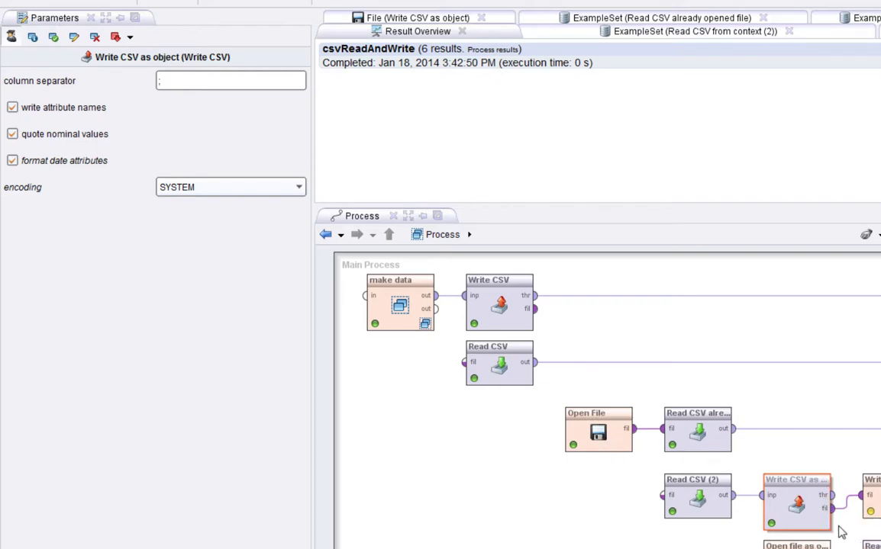
pyautogui.click(875, 507)
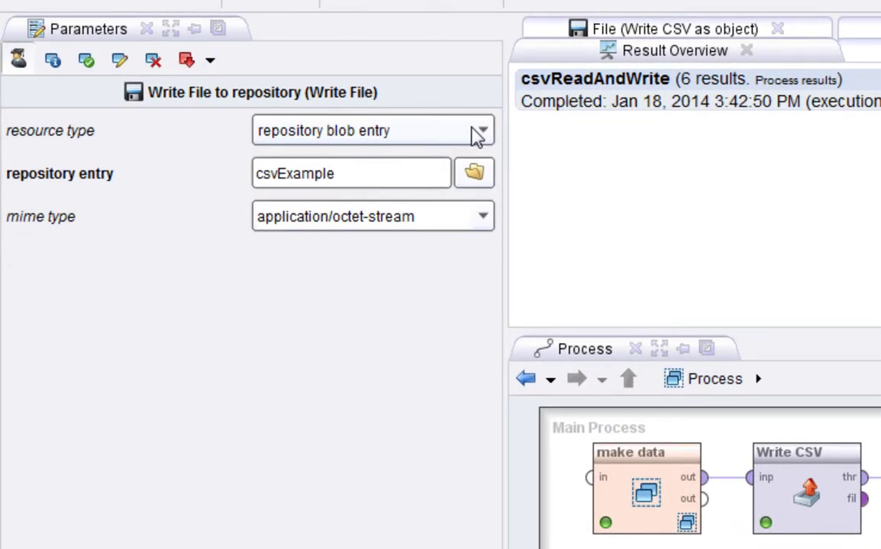
pyautogui.click(336, 93)
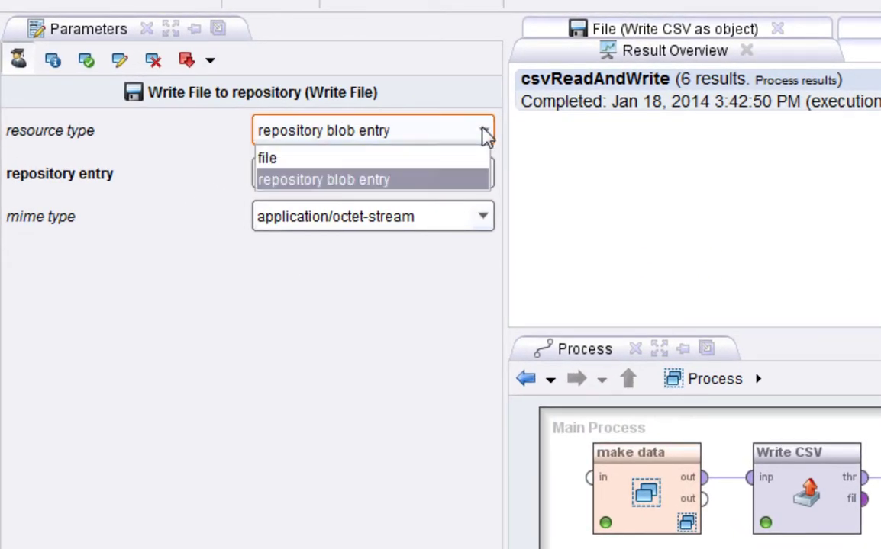
pyautogui.click(484, 133)
pyautogui.click(484, 132)
pyautogui.click(484, 133)
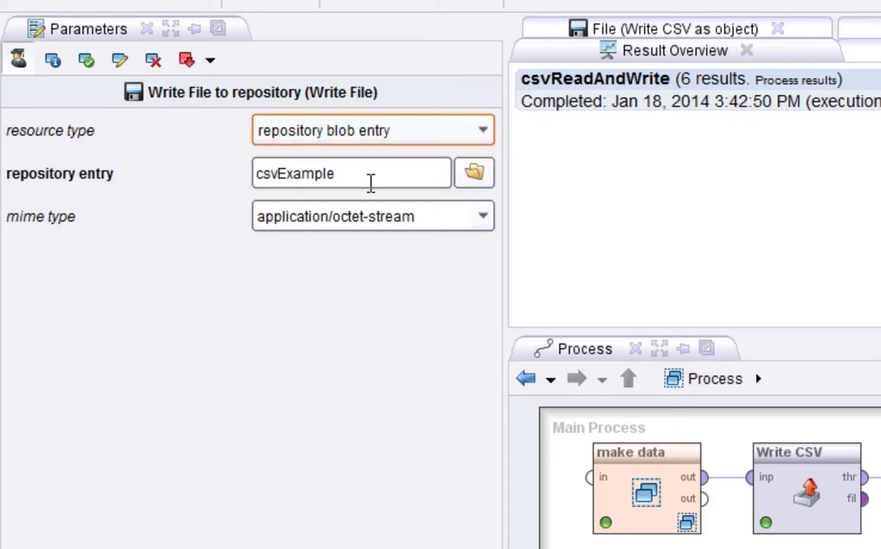
pyautogui.click(483, 219)
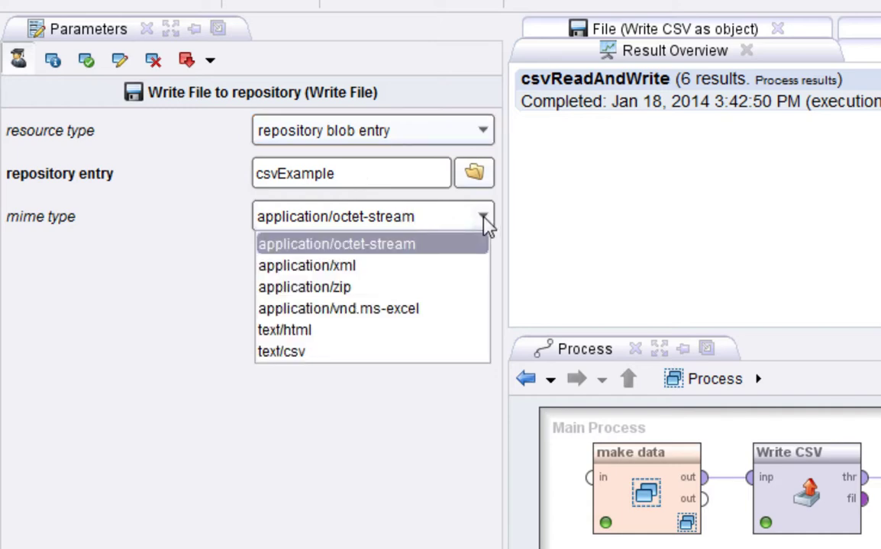
pyautogui.click(456, 251)
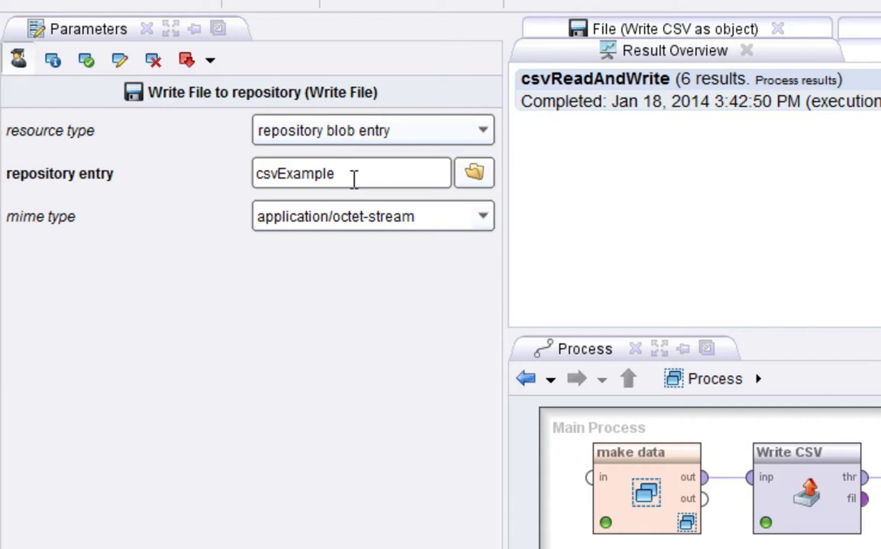
# - Rerun the process and display the Write CSV as object result, a memory buffered file
pyautogui.click(641, 372)
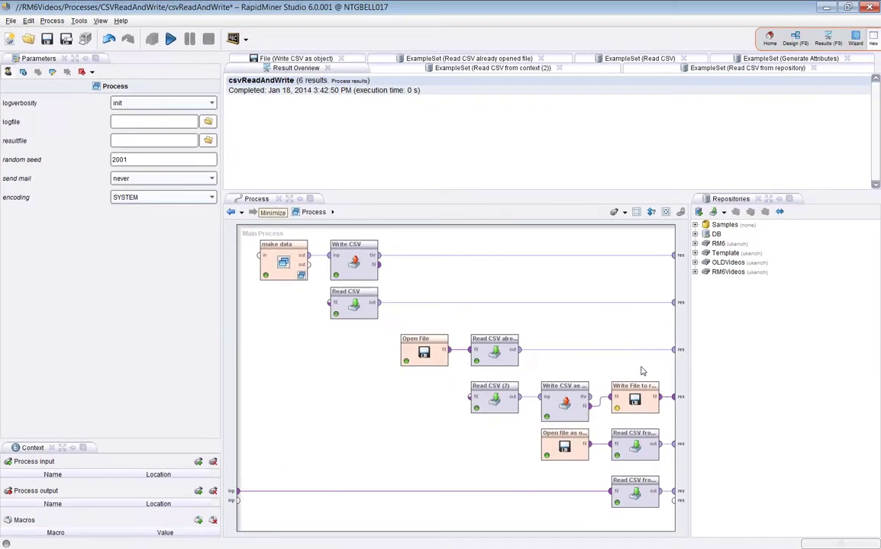
pyautogui.click(635, 400)
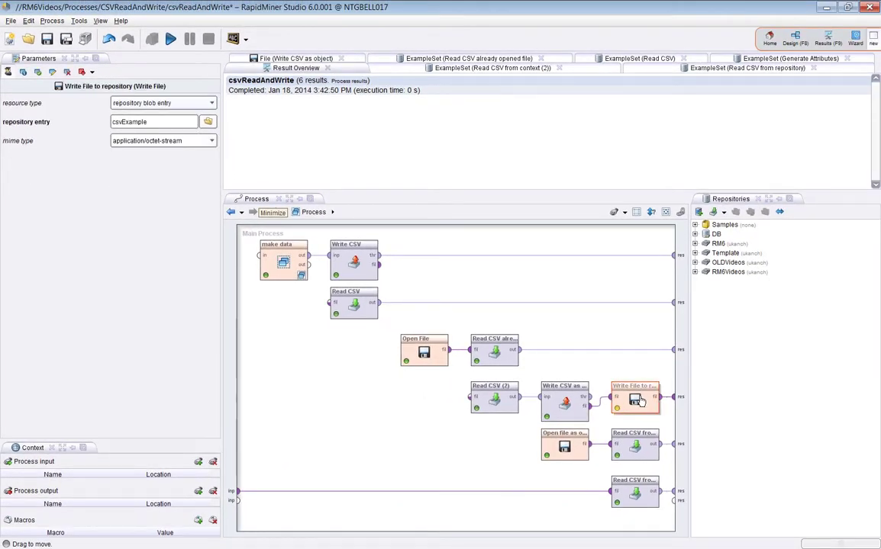
pyautogui.click(176, 41)
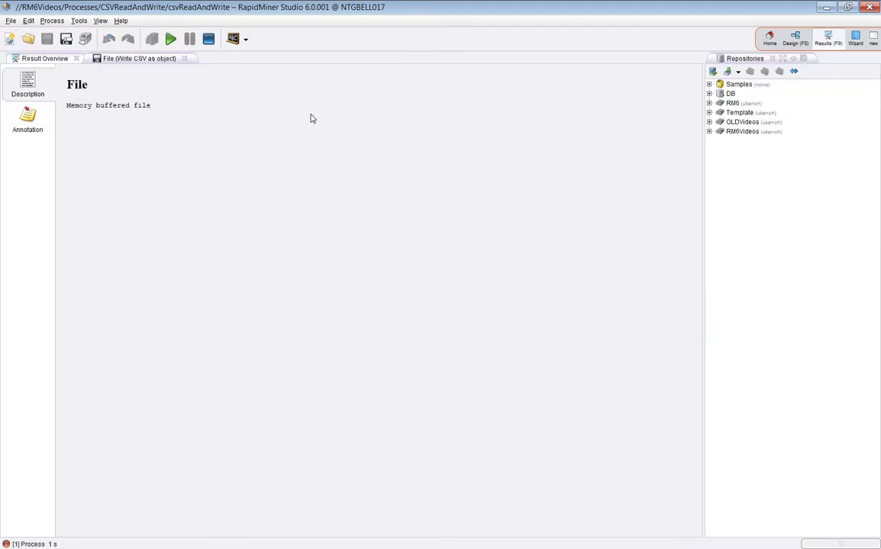
pyautogui.click(790, 37)
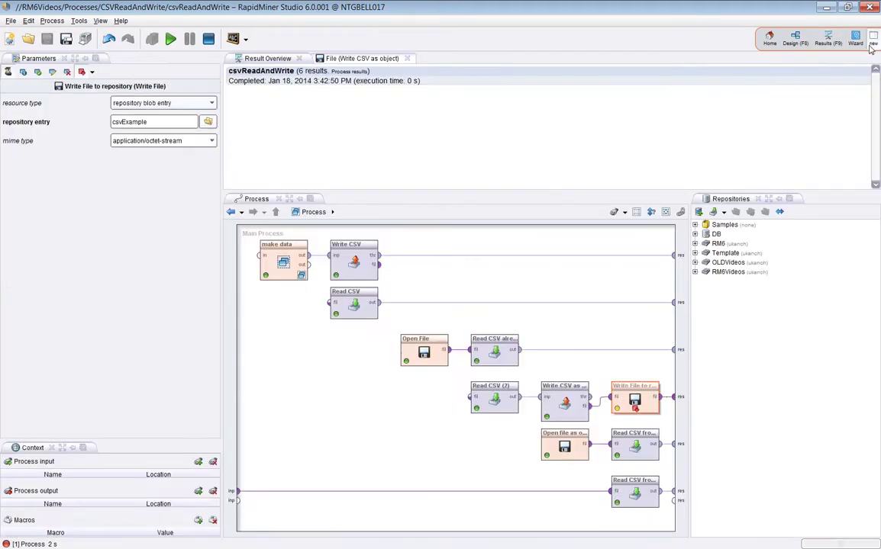
pyautogui.click(341, 58)
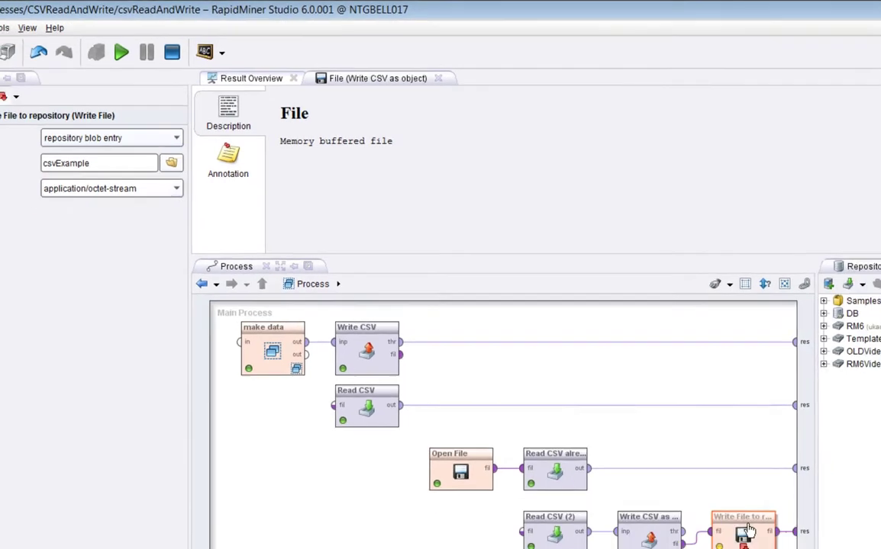
# - Confirm Open file as object uses repository blob entry, then view Read CSV from repository's settings
pyautogui.click(558, 451)
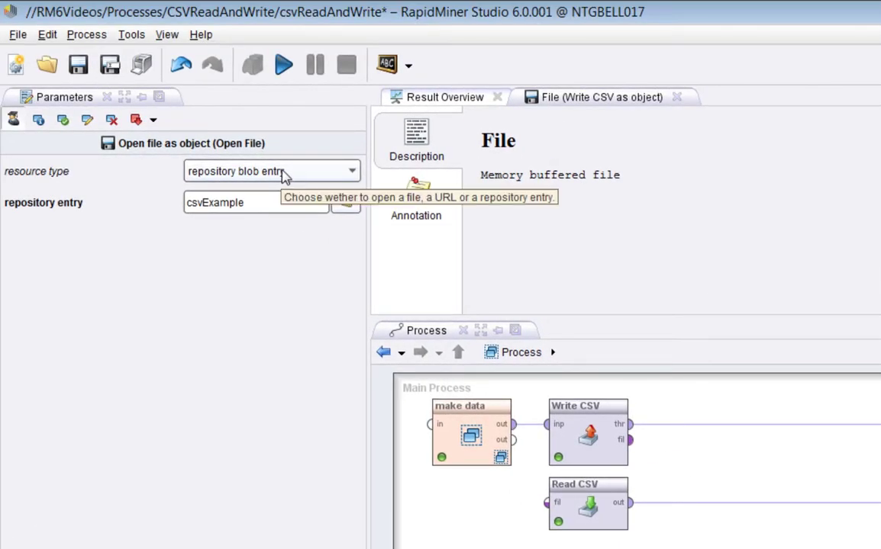
pyautogui.click(284, 175)
pyautogui.click(284, 176)
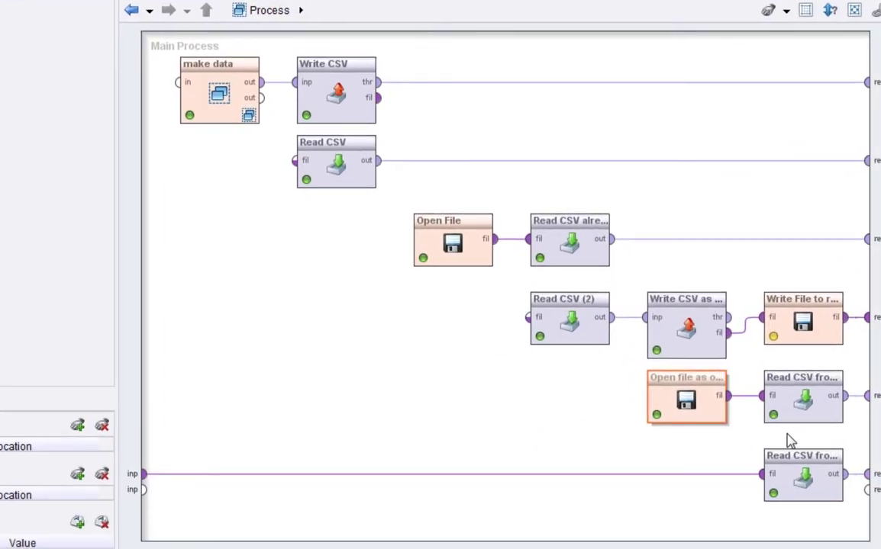
pyautogui.click(815, 408)
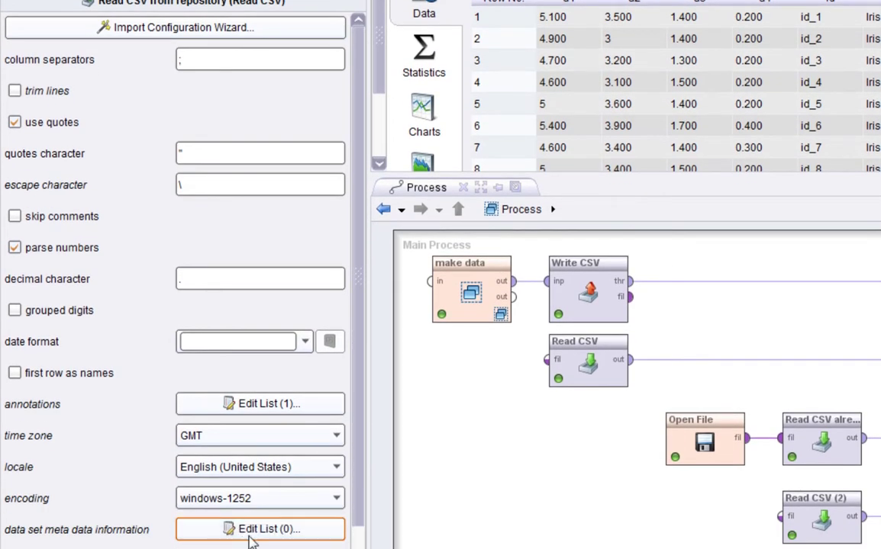
pyautogui.click(254, 534)
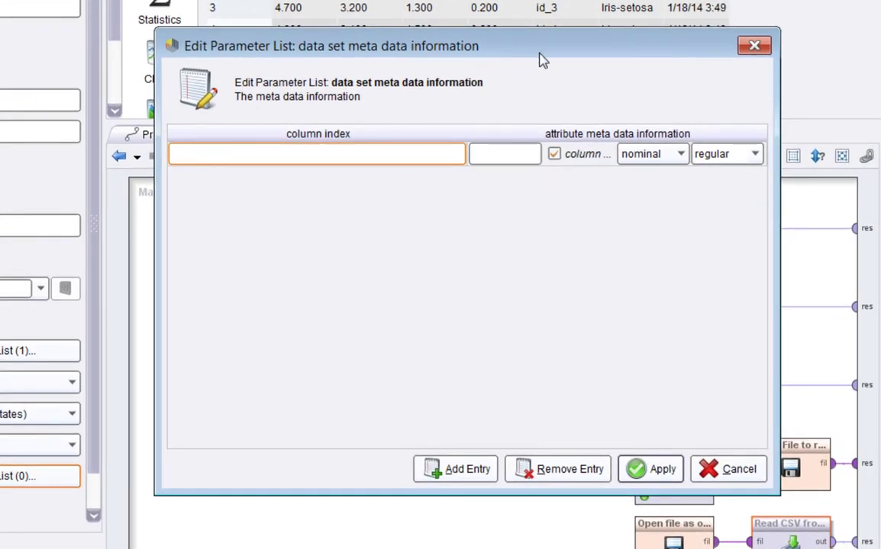
pyautogui.click(728, 469)
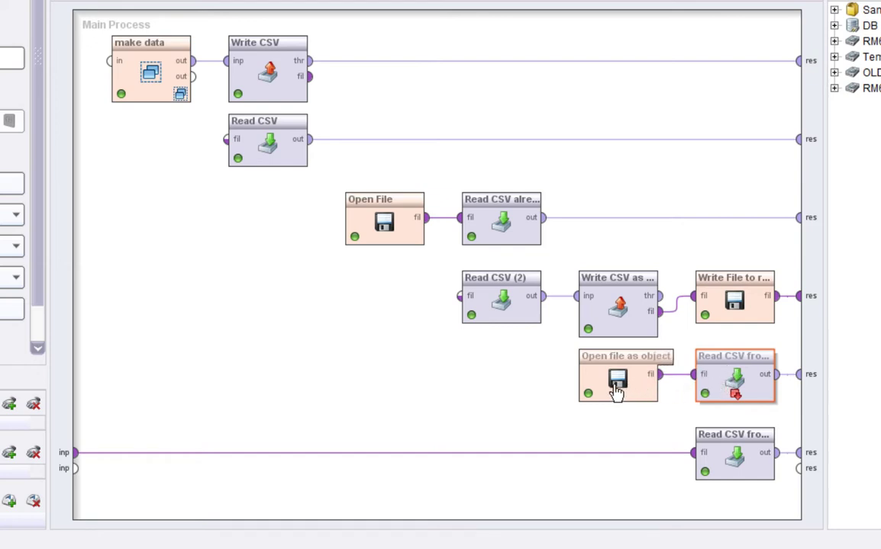
pyautogui.click(616, 390)
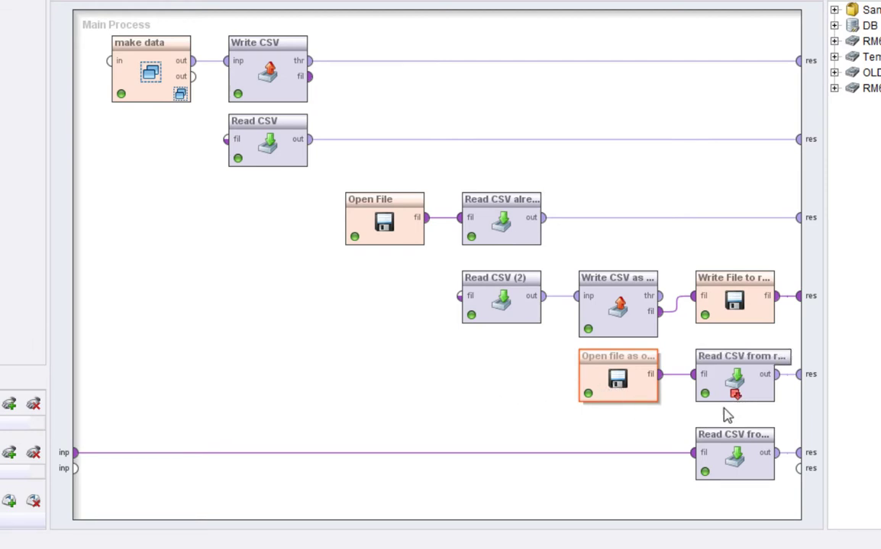
pyautogui.click(760, 391)
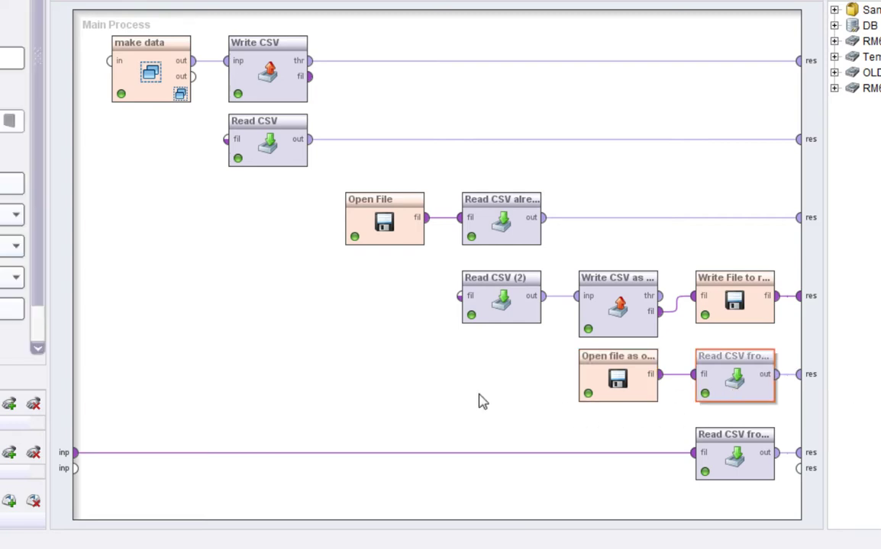
pyautogui.click(738, 465)
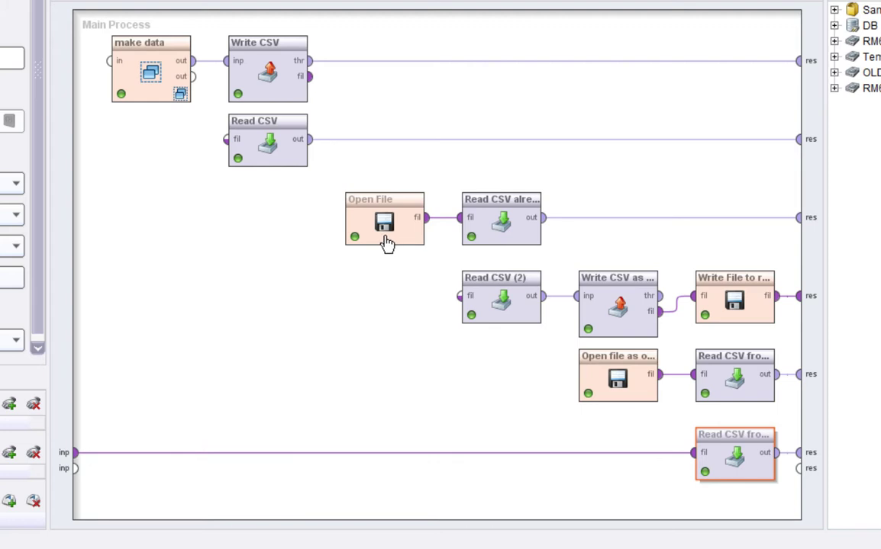
pyautogui.click(349, 453)
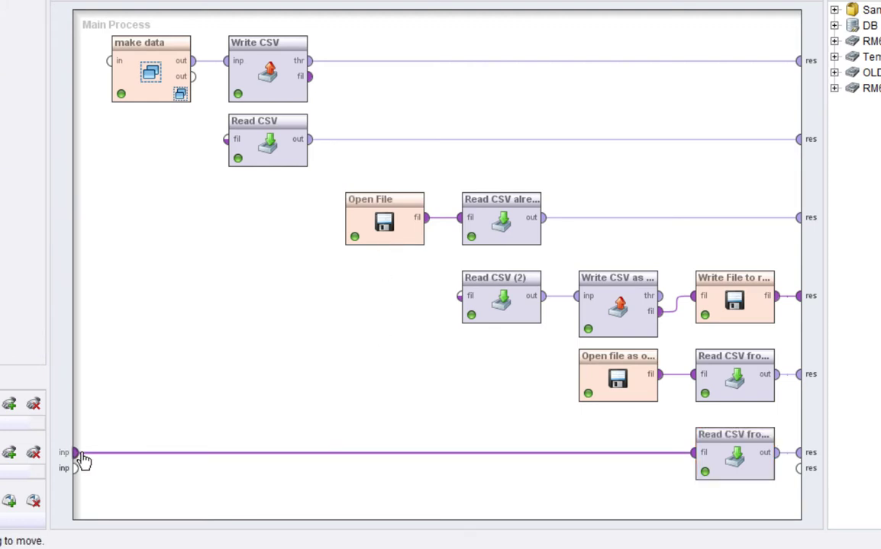
pyautogui.moveTo(80, 460)
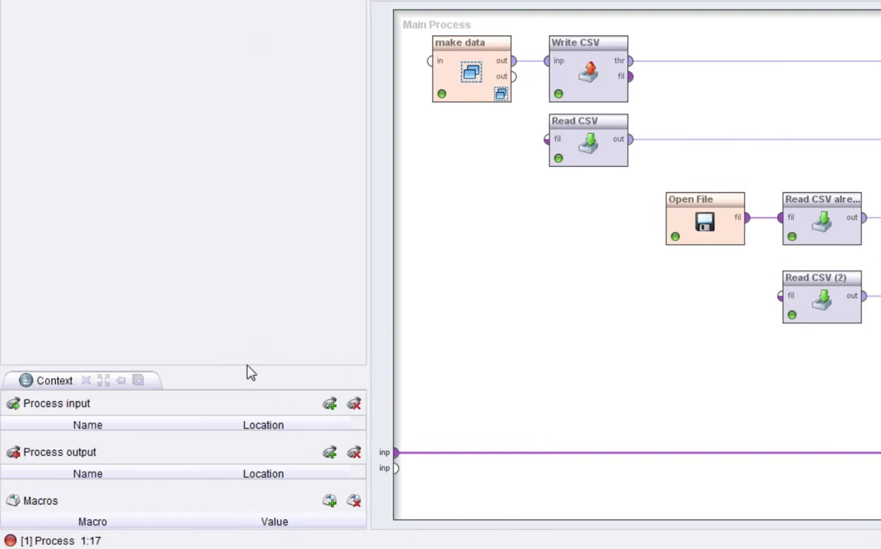
# - Enlarge the Context panel and confirm input 1 points to csvExample for Read CSV from context (2)
pyautogui.moveTo(249, 377); pyautogui.dragTo(288, 70)
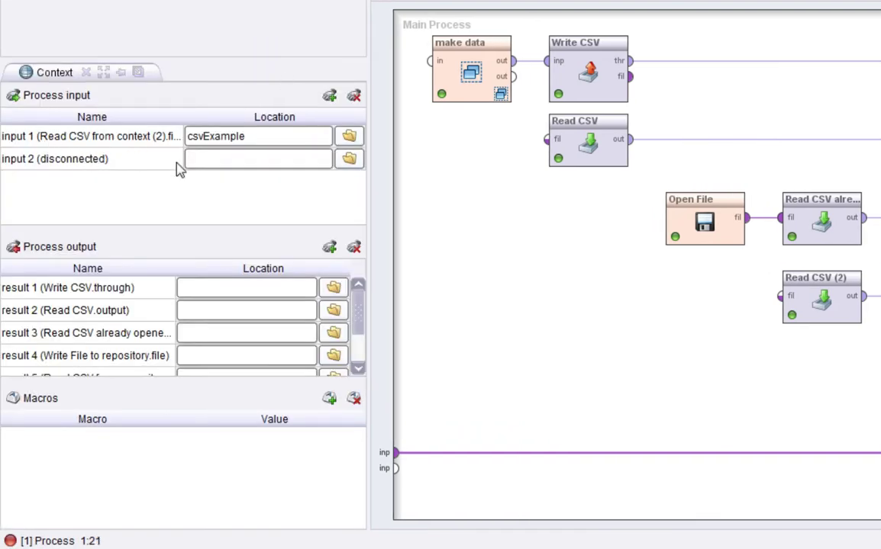
pyautogui.click(273, 141)
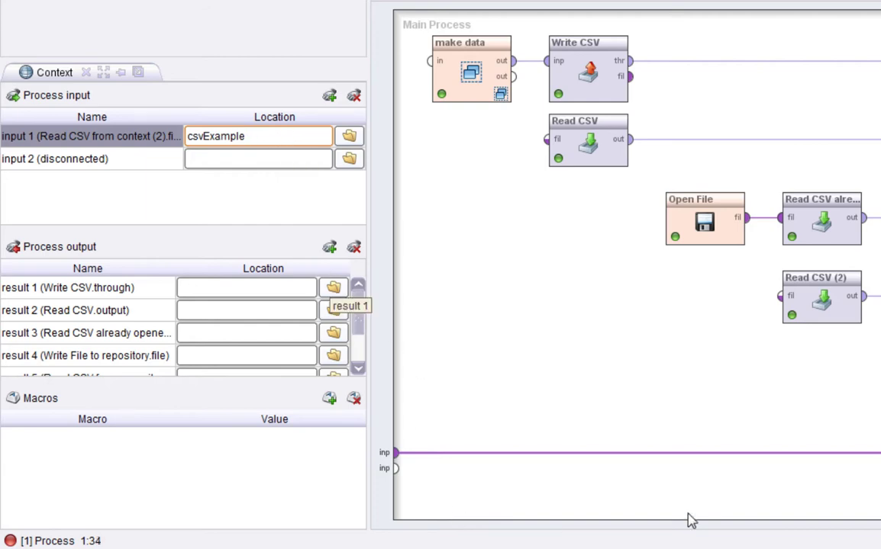
pyautogui.click(587, 145)
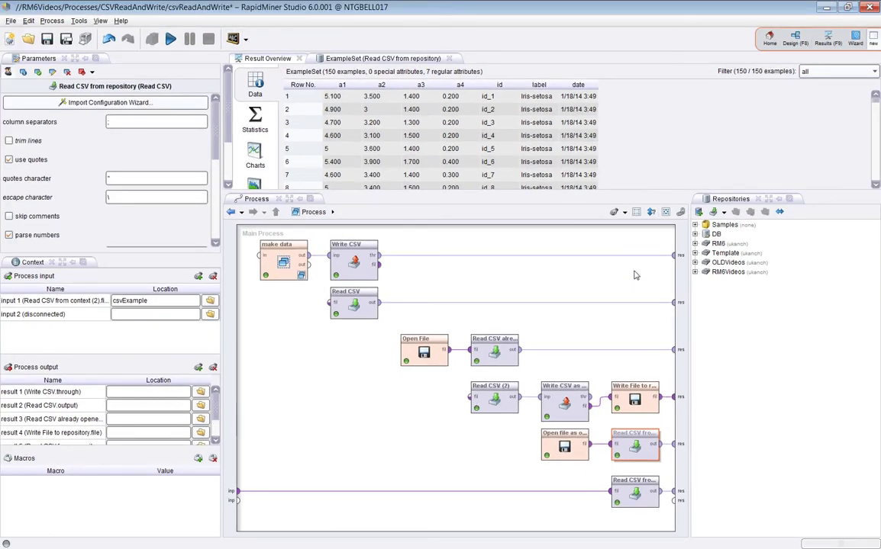
# - Rerun the process and check the Generate Attributes and Read CSV output data
pyautogui.click(171, 38)
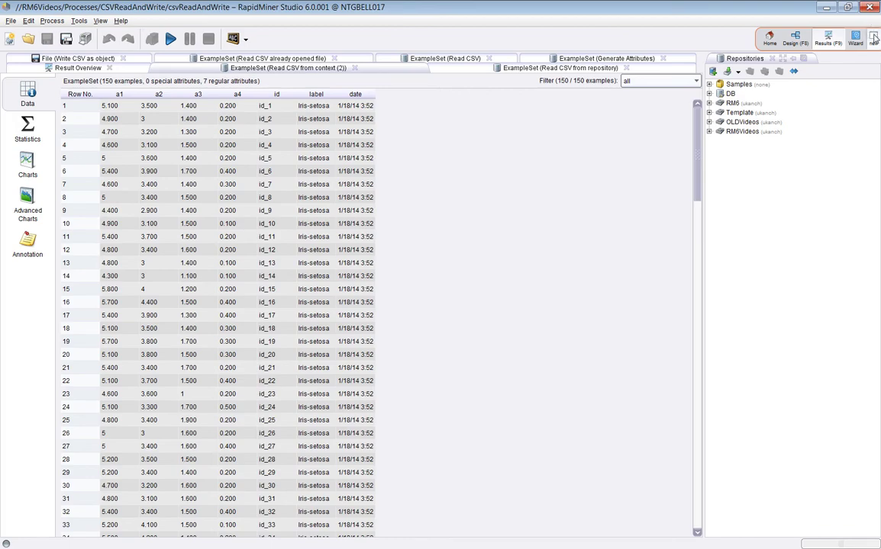
pyautogui.click(792, 36)
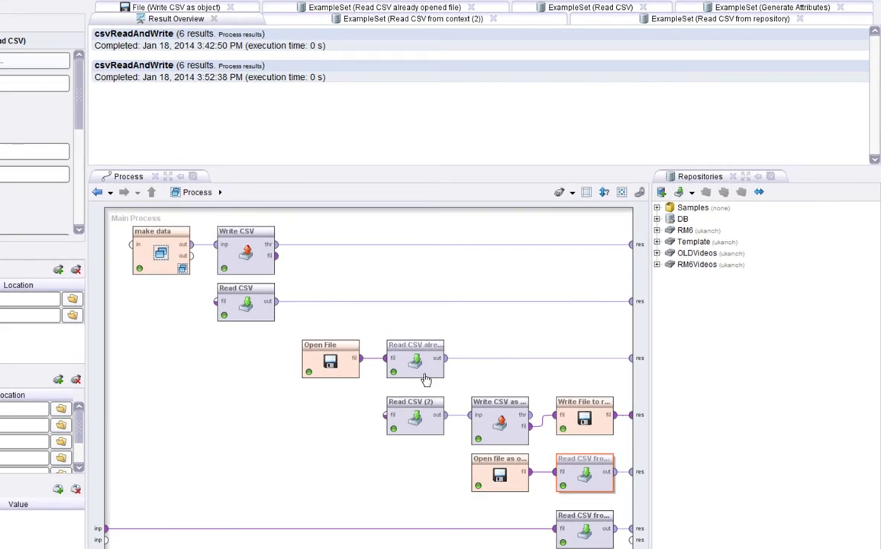
pyautogui.click(771, 8)
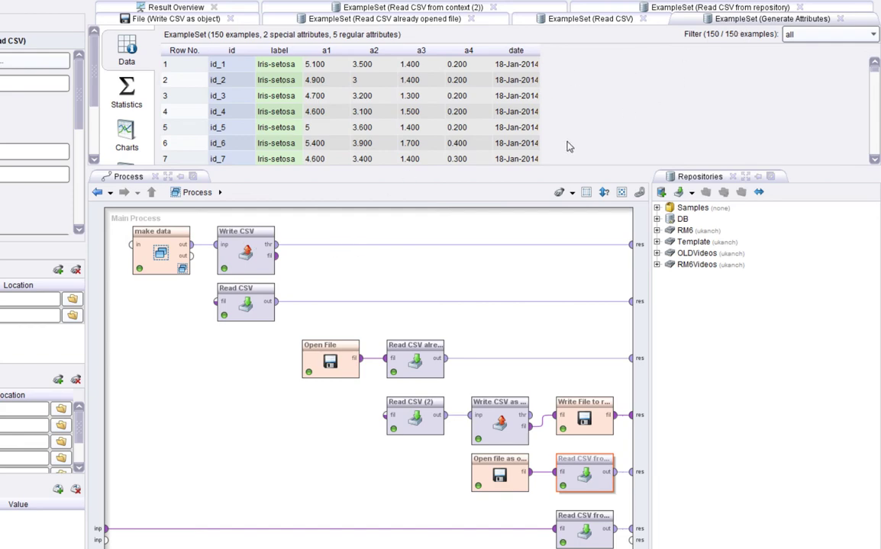
pyautogui.click(579, 22)
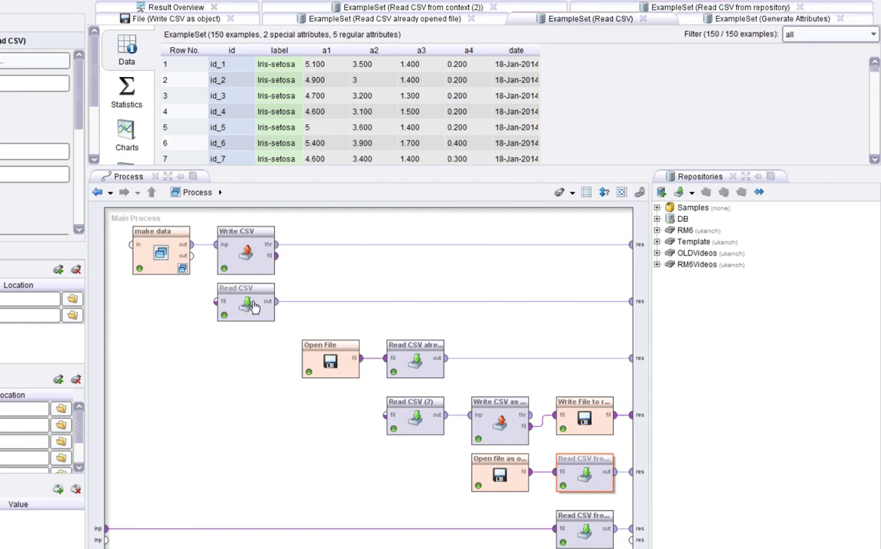
# - Review the already-opened-file, Write CSV as object, repository and context (2) outputs, ending on 150 iris examples
pyautogui.click(388, 20)
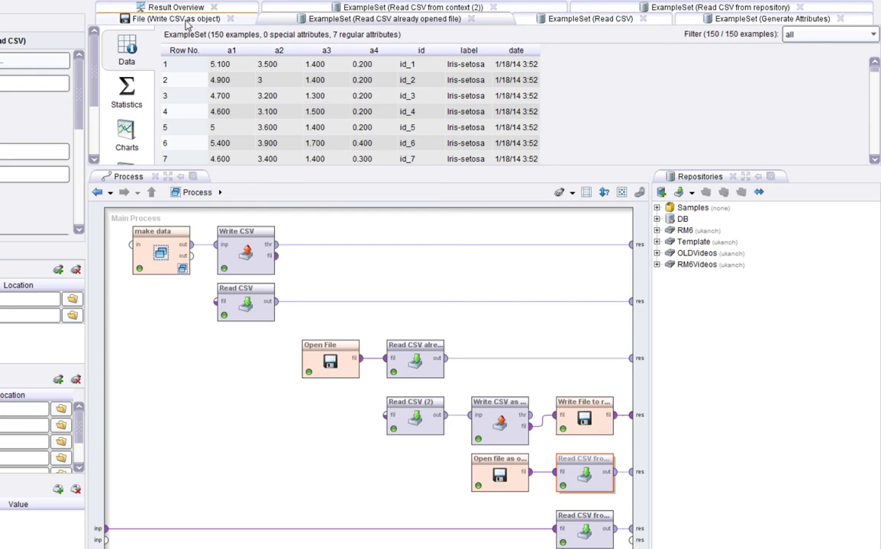
pyautogui.click(168, 19)
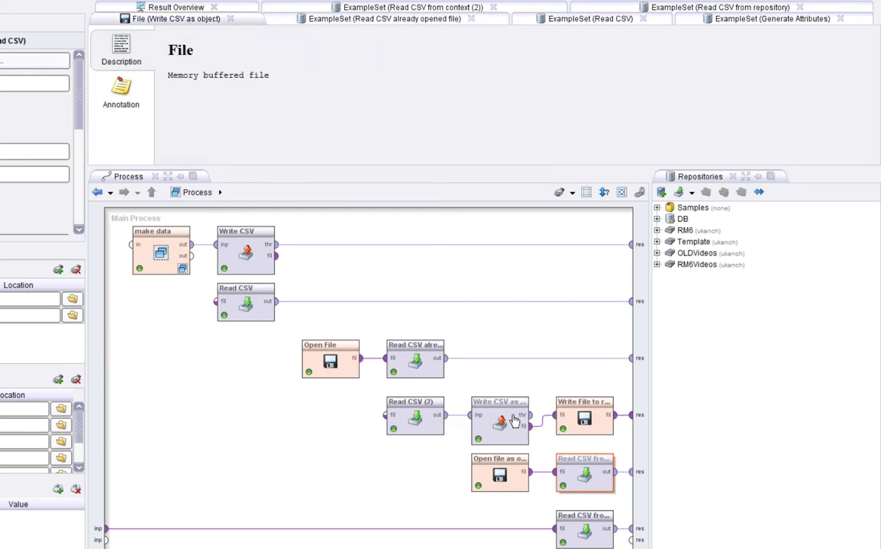
pyautogui.click(717, 8)
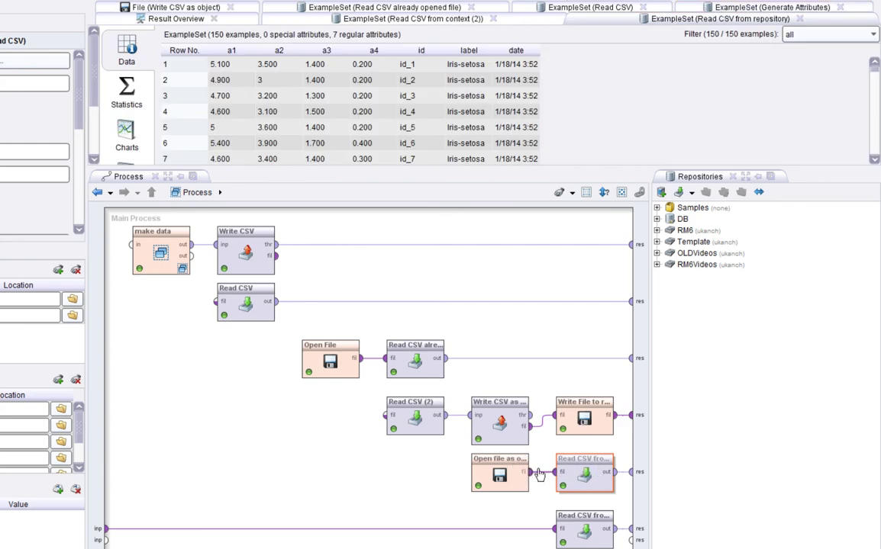
pyautogui.click(474, 23)
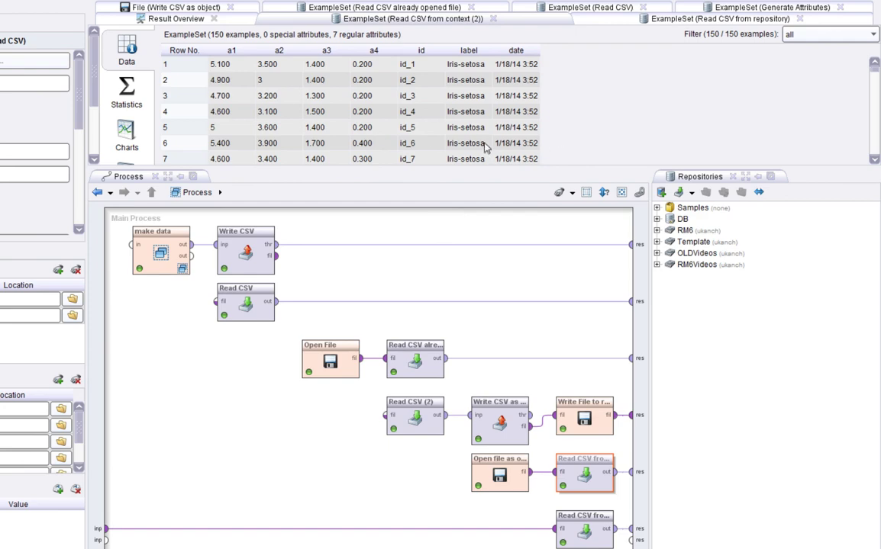